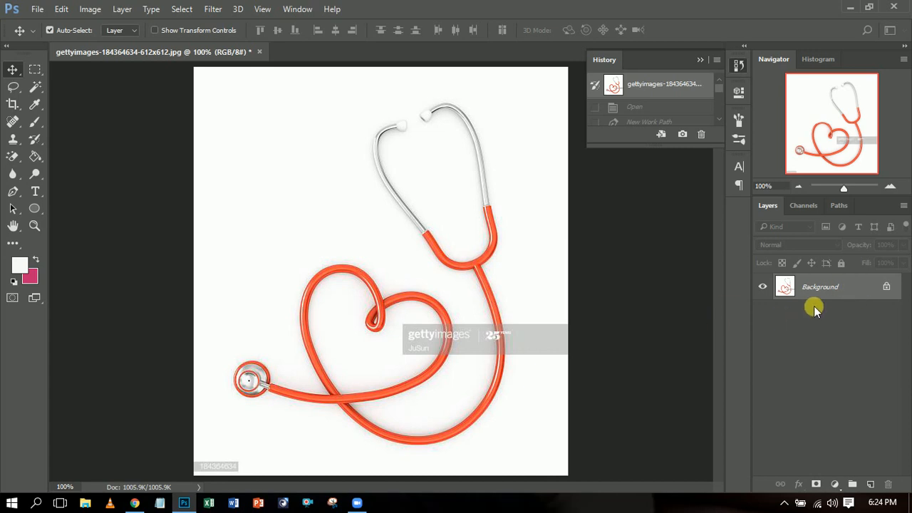
- Convert the locked Background into an editable layer named Layer 0
double_click(863, 289)
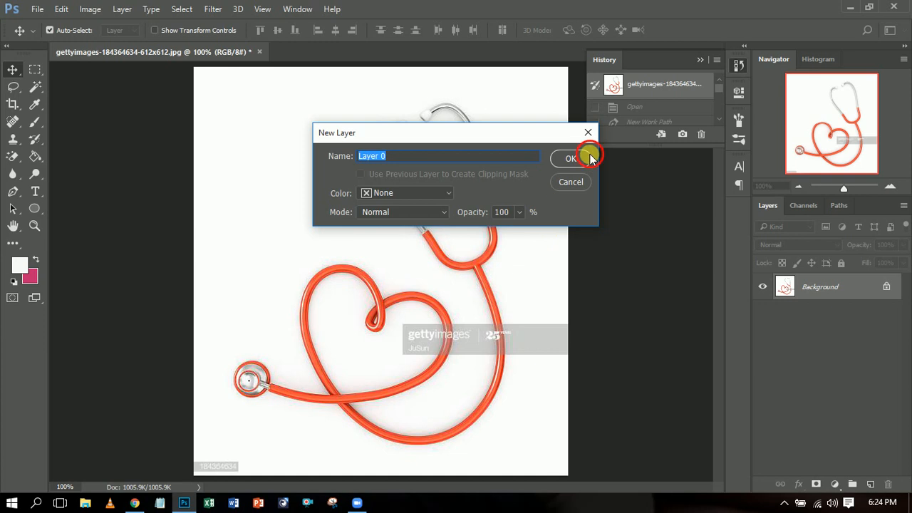
click(591, 157)
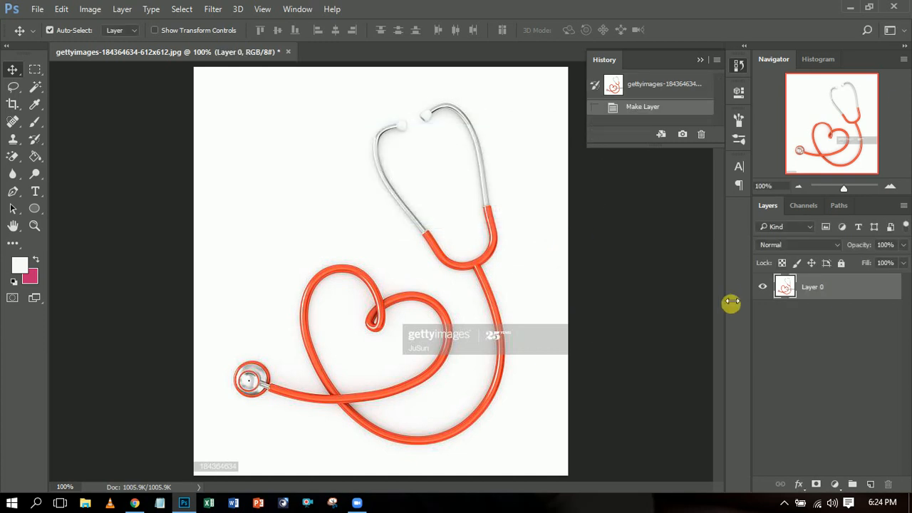
- Draw a closed Pen path around the watermark part inside the heart loop, following the inner edge of the tube
click(891, 187)
drag(841, 142, 884, 157)
mouse_move(516, 490)
mouse_down()
mouse_move(546, 485)
mouse_move(524, 489)
mouse_up()
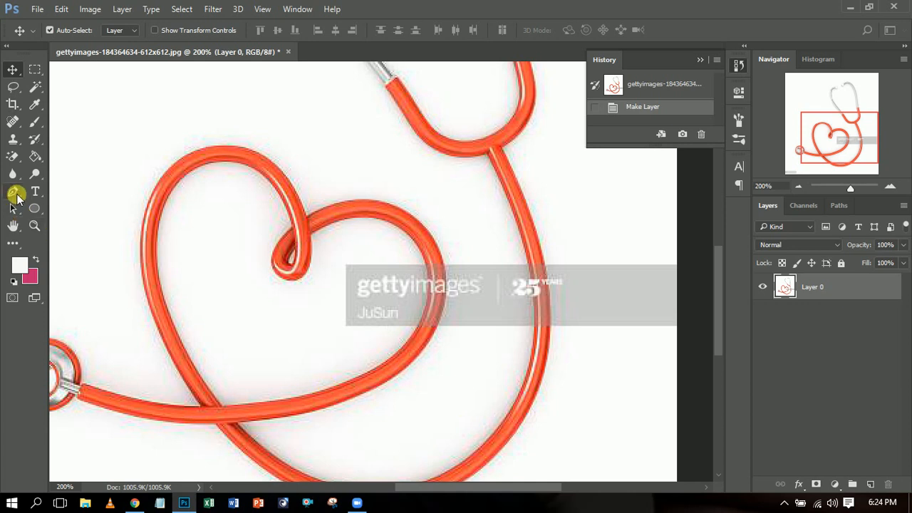
click(14, 193)
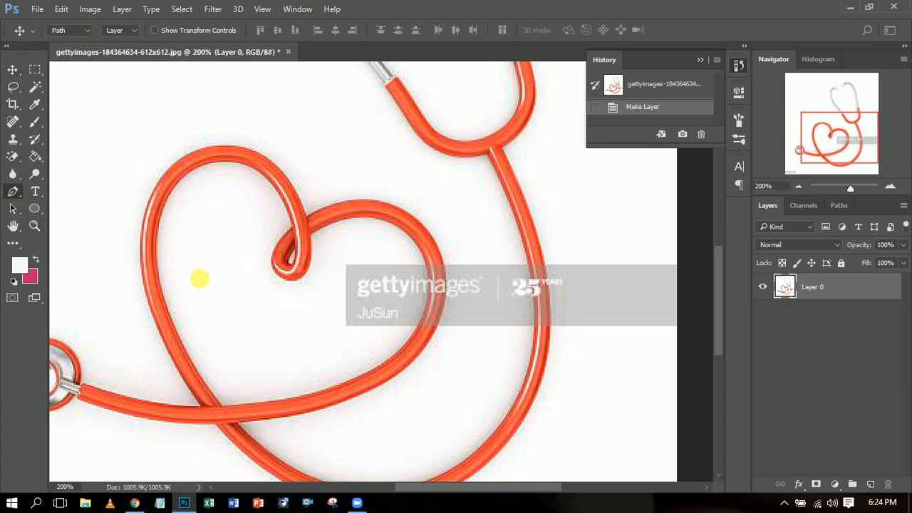
click(337, 257)
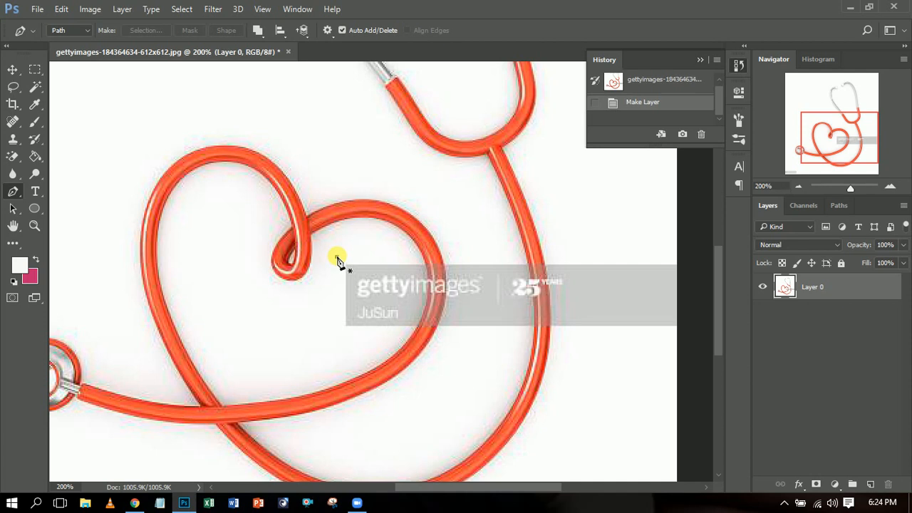
click(335, 331)
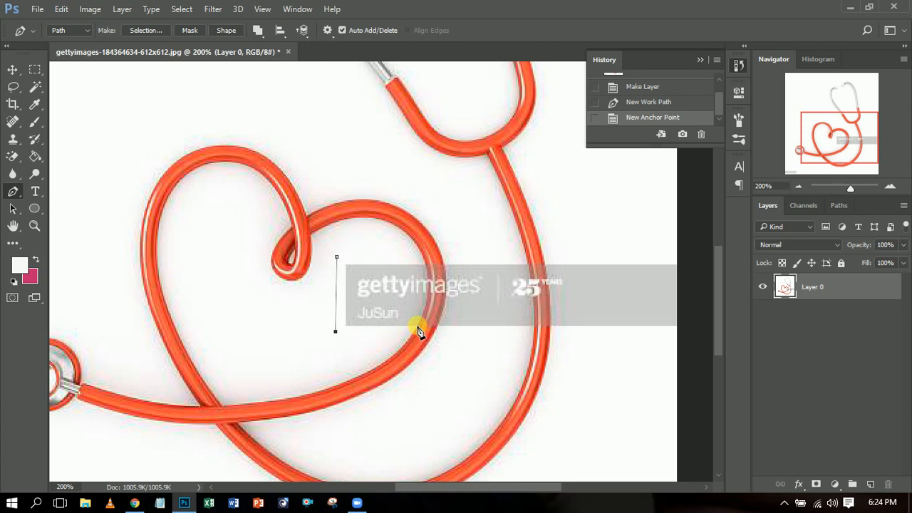
click(417, 328)
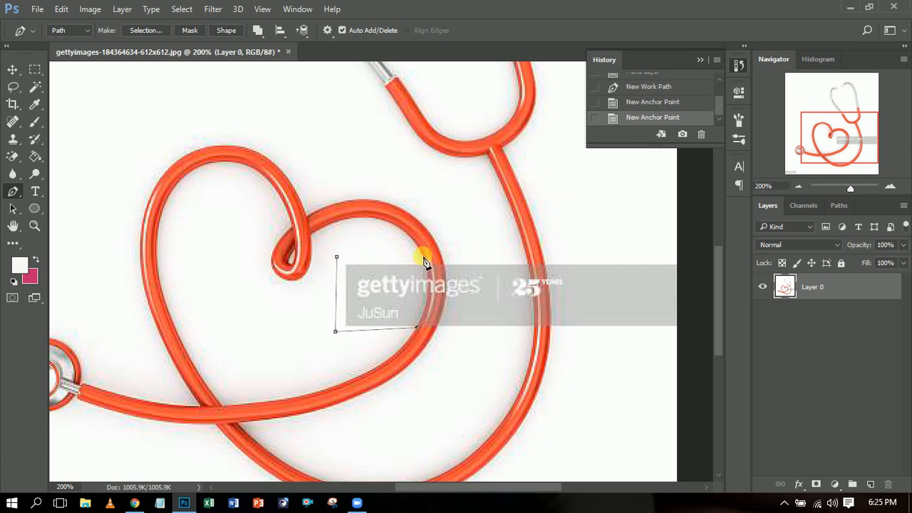
drag(423, 257, 411, 221)
click(412, 222)
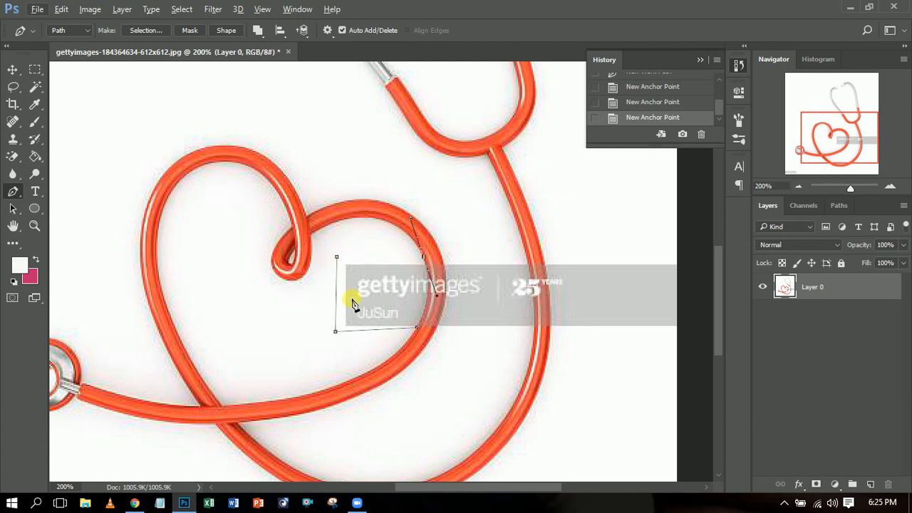
click(424, 262)
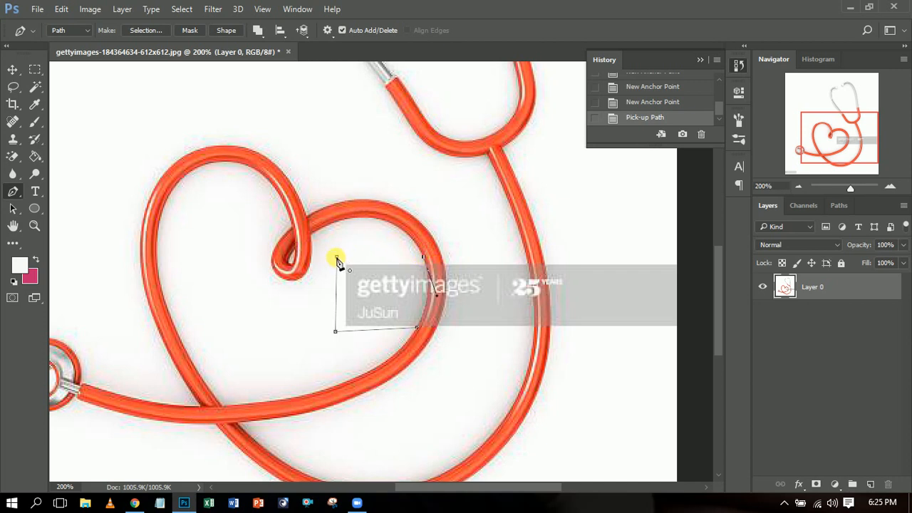
click(335, 258)
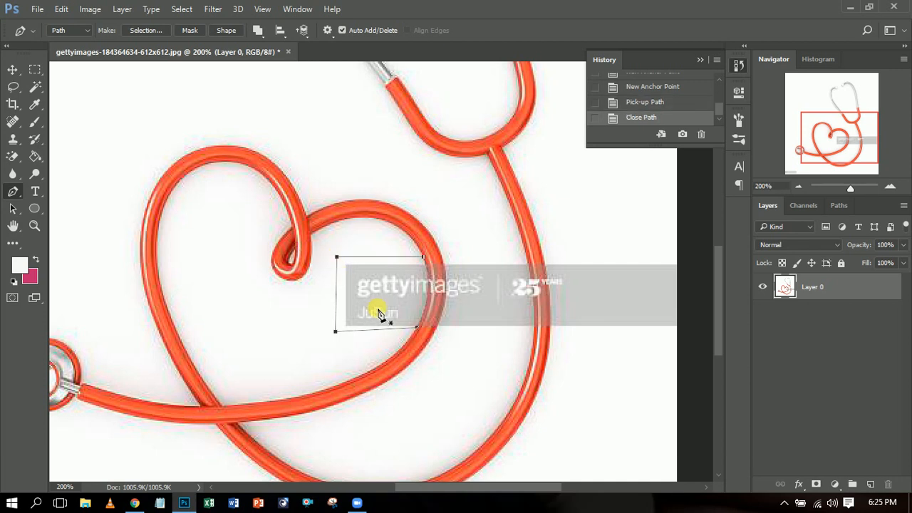
- Turn the path inside the heart into a new selection with 0 pixels feather, clear its contents and deselect
right_click(374, 288)
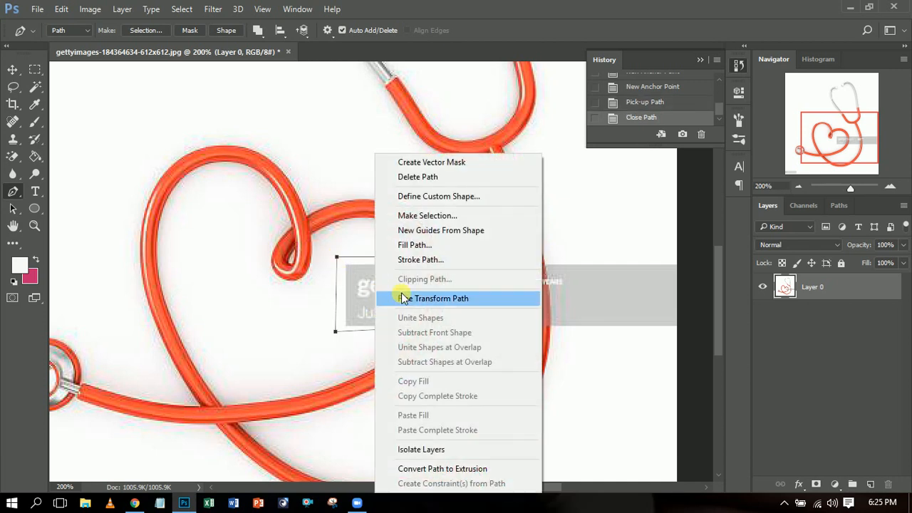
click(443, 217)
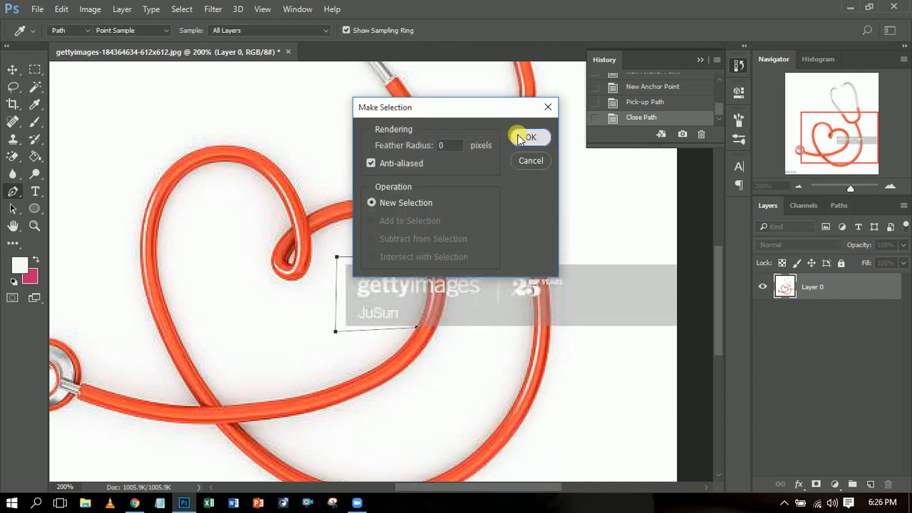
click(526, 137)
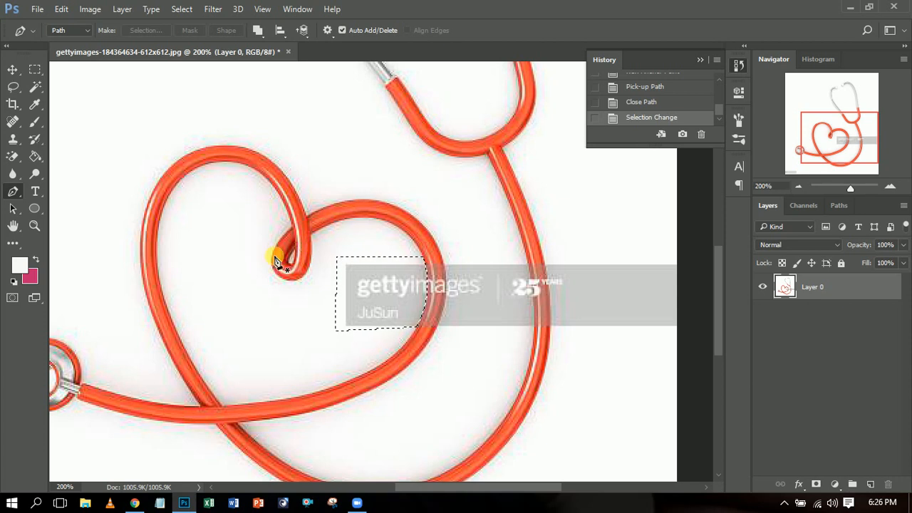
key(Delete)
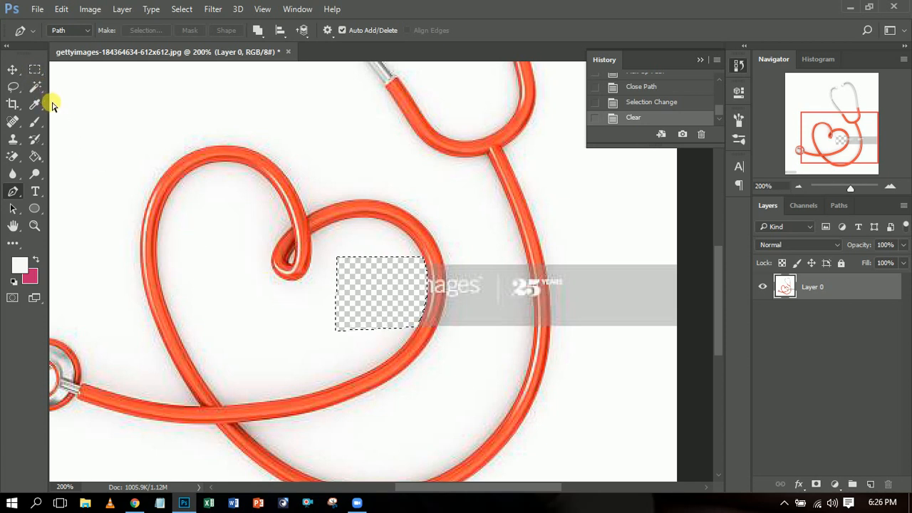
key(ctrl+d)
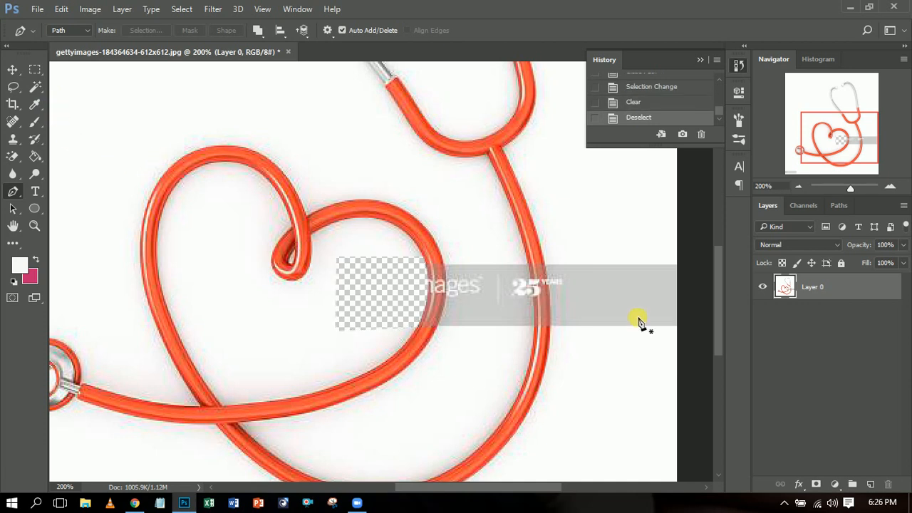
- Draw a closed Pen path around the watermark part between the heart loop and the outer tube, following both tube edges
click(445, 264)
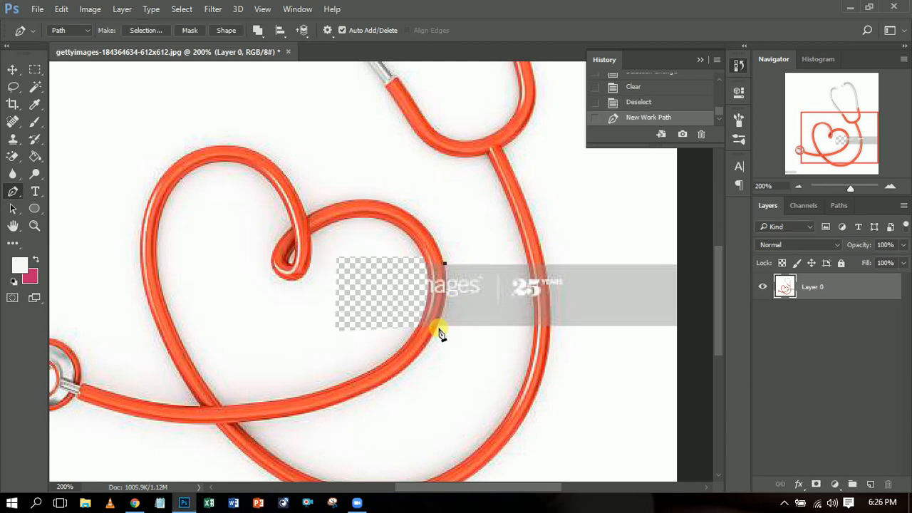
click(437, 328)
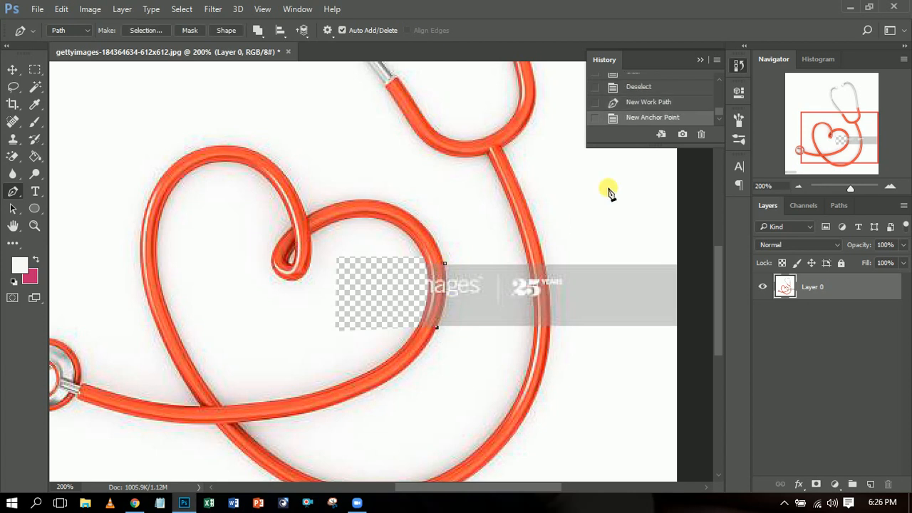
key(ctrl+z)
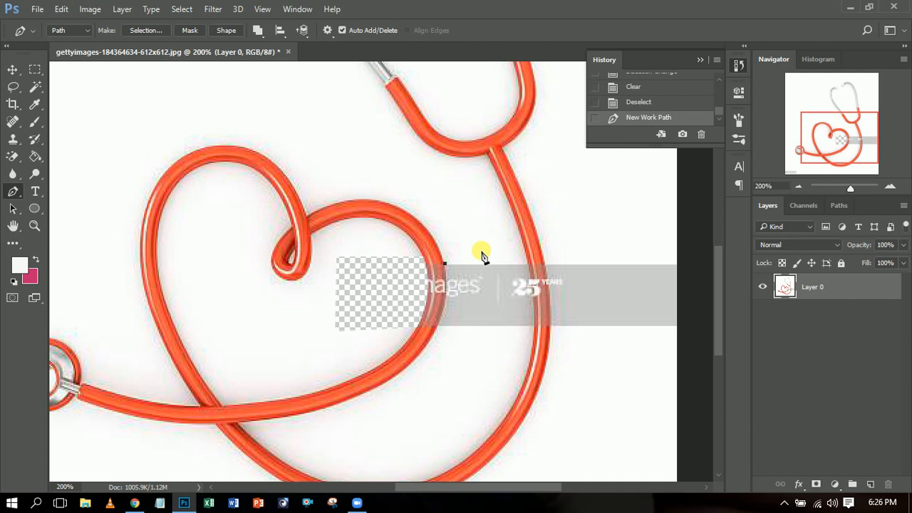
drag(437, 333, 424, 353)
click(436, 331)
click(528, 335)
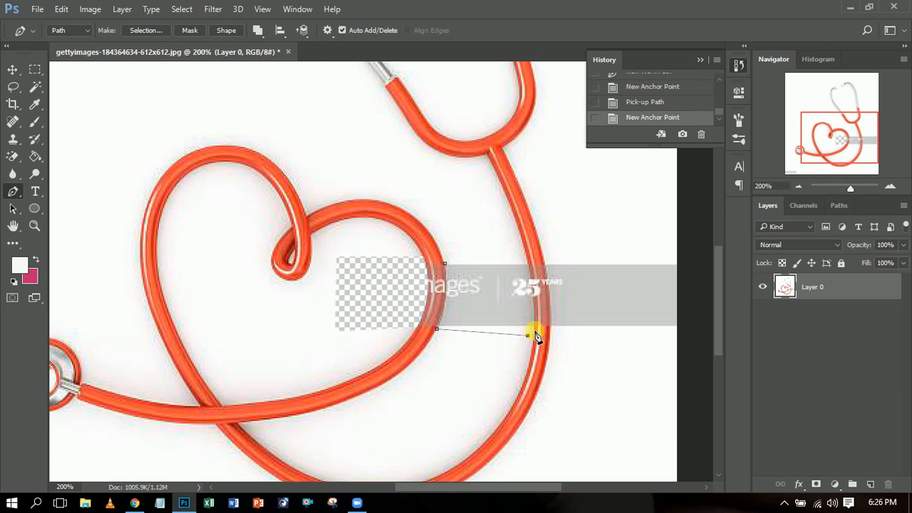
click(535, 331)
click(519, 245)
click(529, 266)
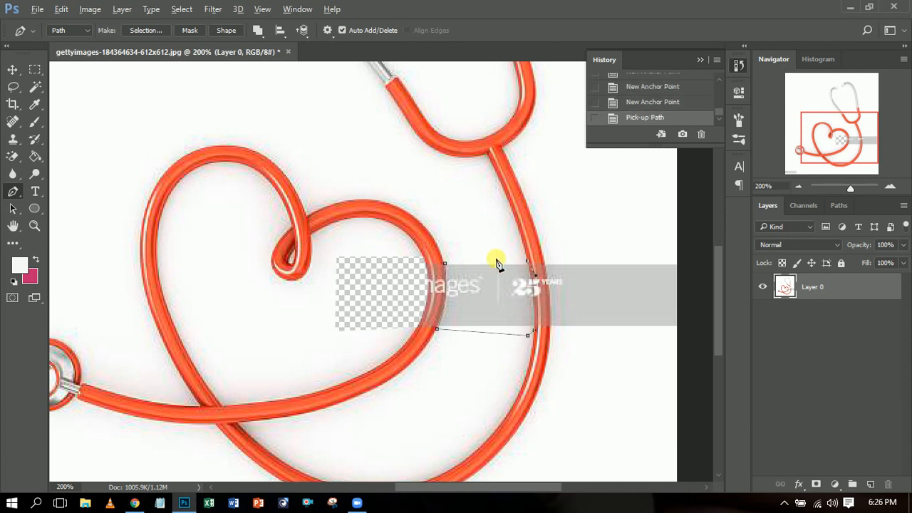
click(446, 265)
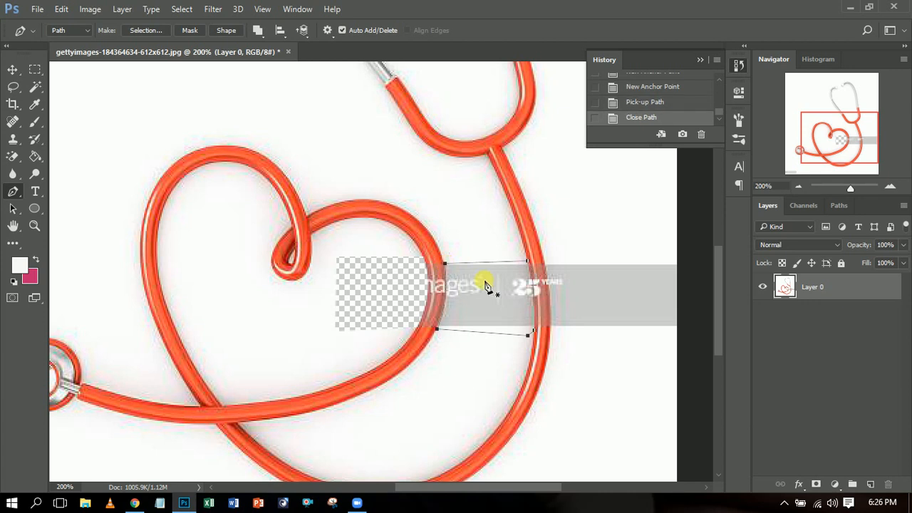
- Convert the path between the two tubes into a selection with 0 pixels feather, clear that area and deselect
right_click(486, 281)
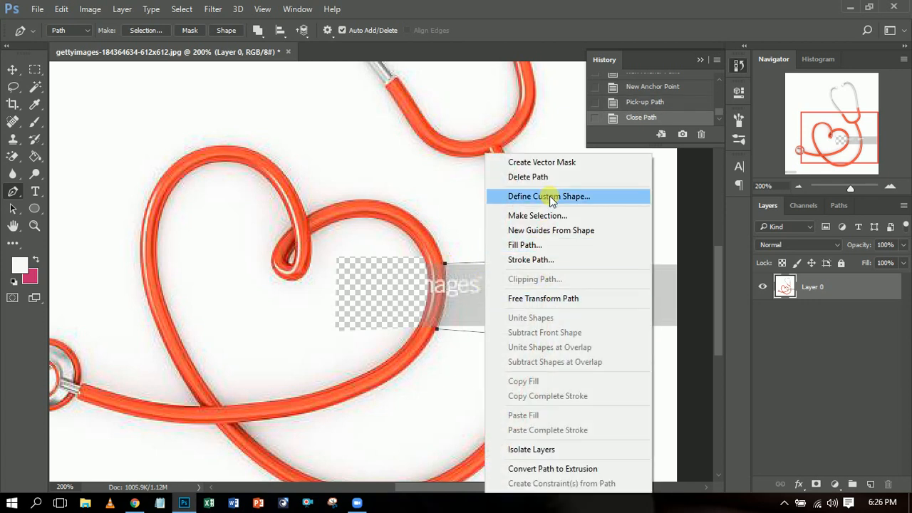
click(549, 217)
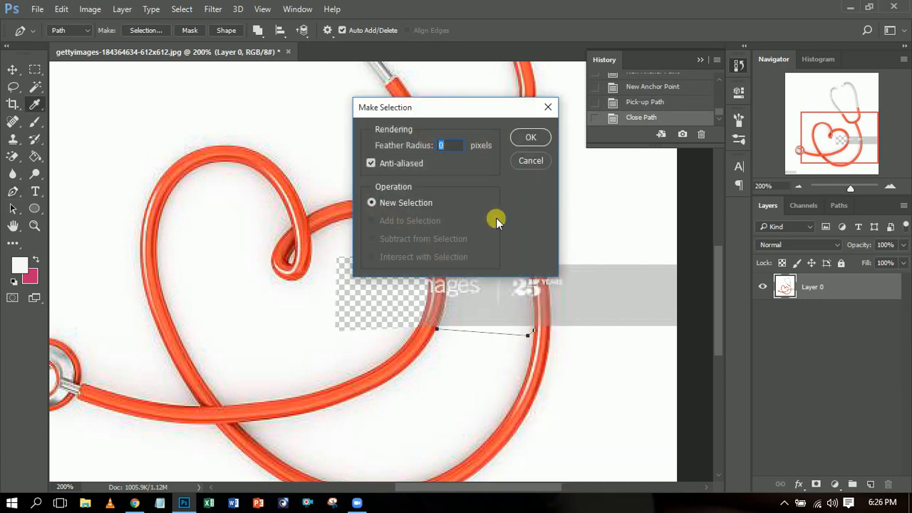
click(527, 139)
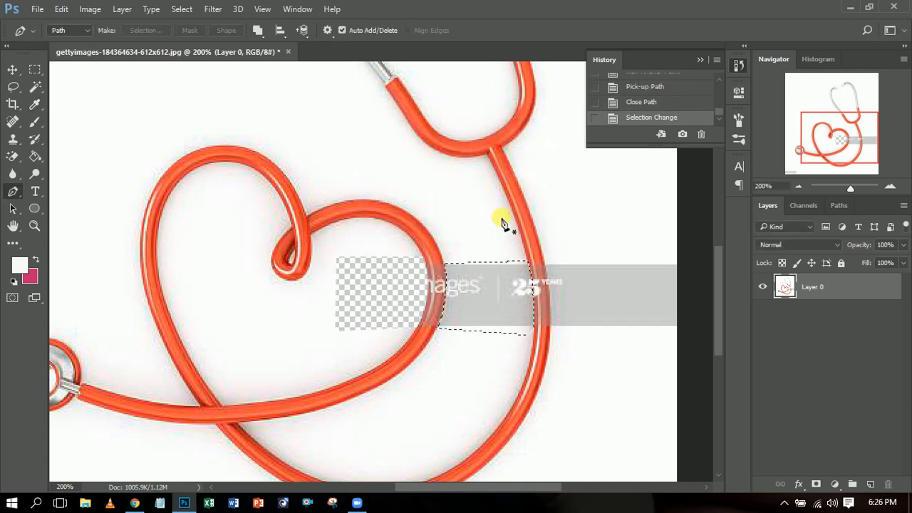
key(Delete)
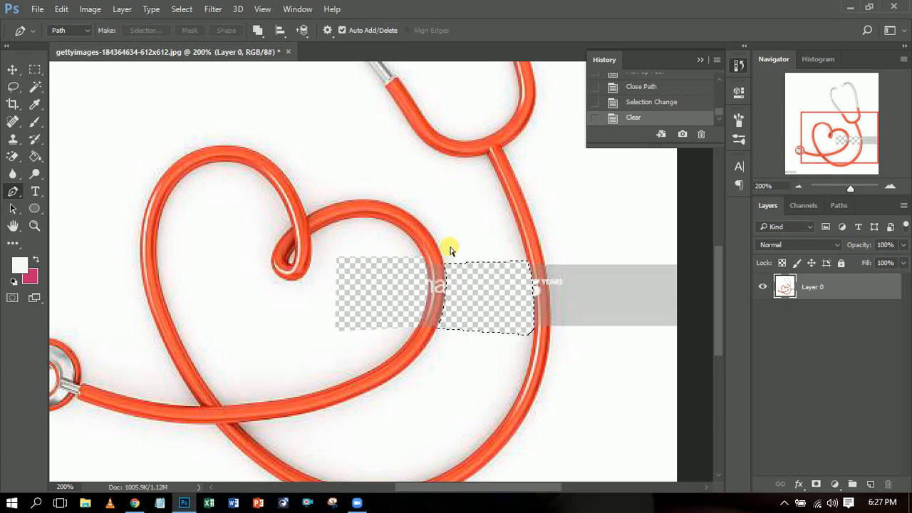
key(ctrl+d)
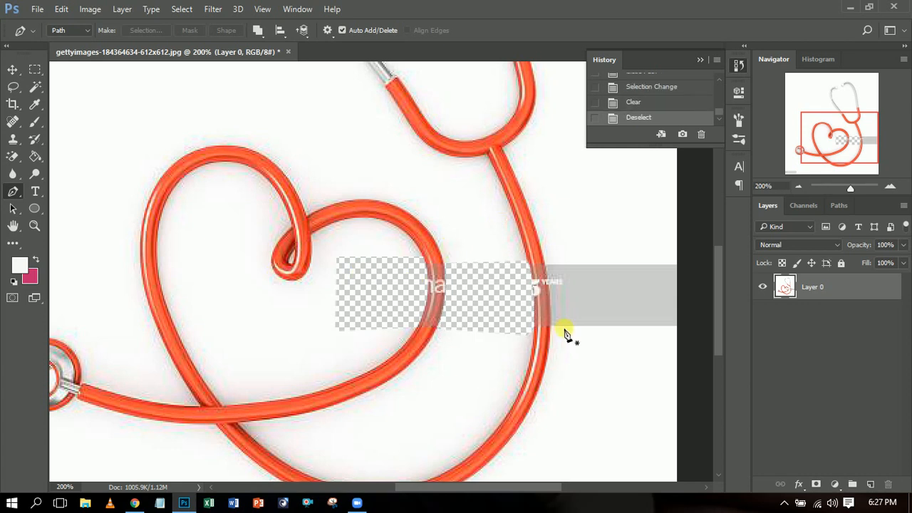
- Draw a closed Pen path around the watermark part from the outer tube's outside edge to beyond the image border
click(544, 265)
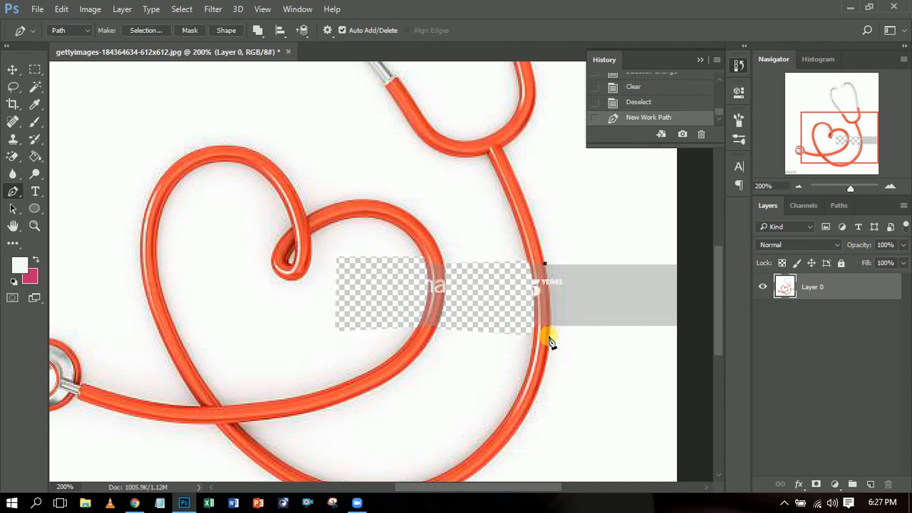
drag(550, 334, 550, 366)
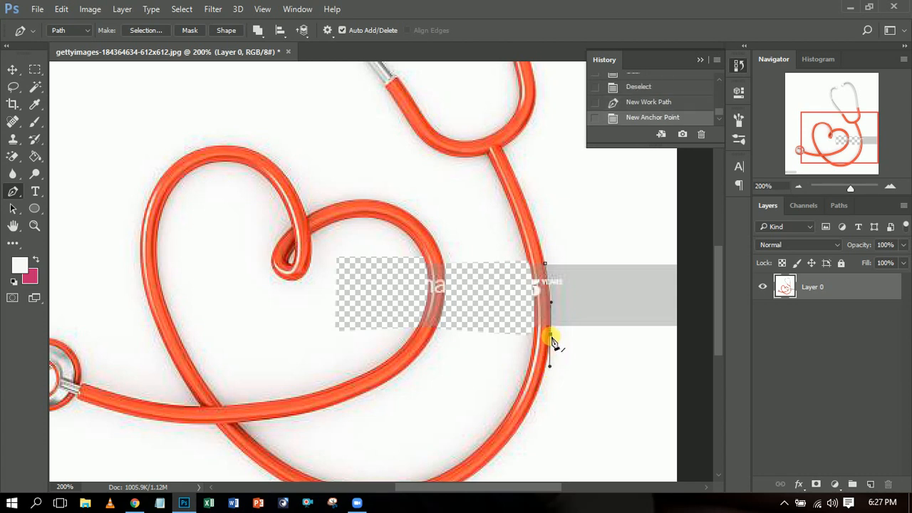
click(551, 334)
click(690, 348)
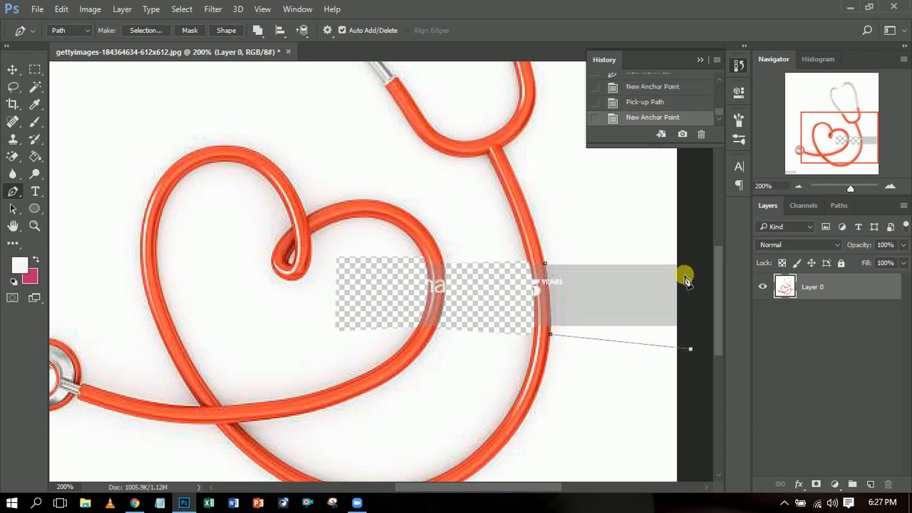
click(687, 249)
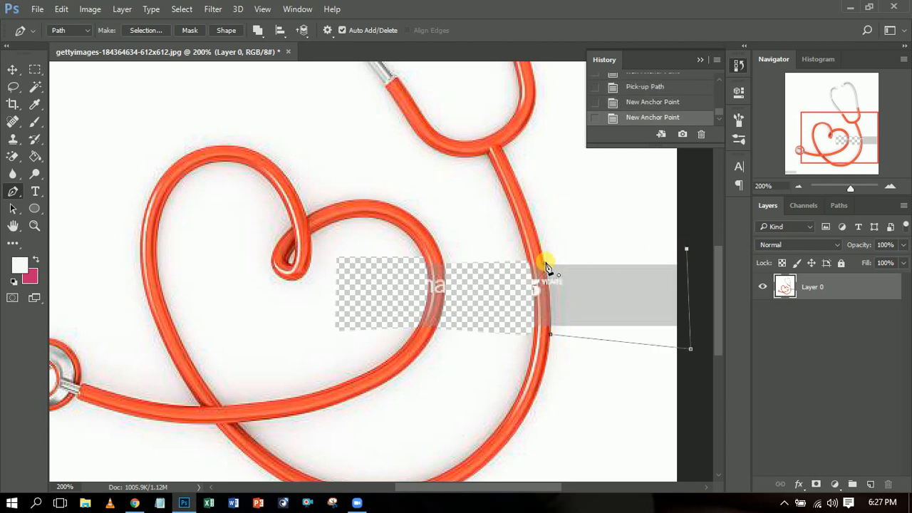
click(542, 270)
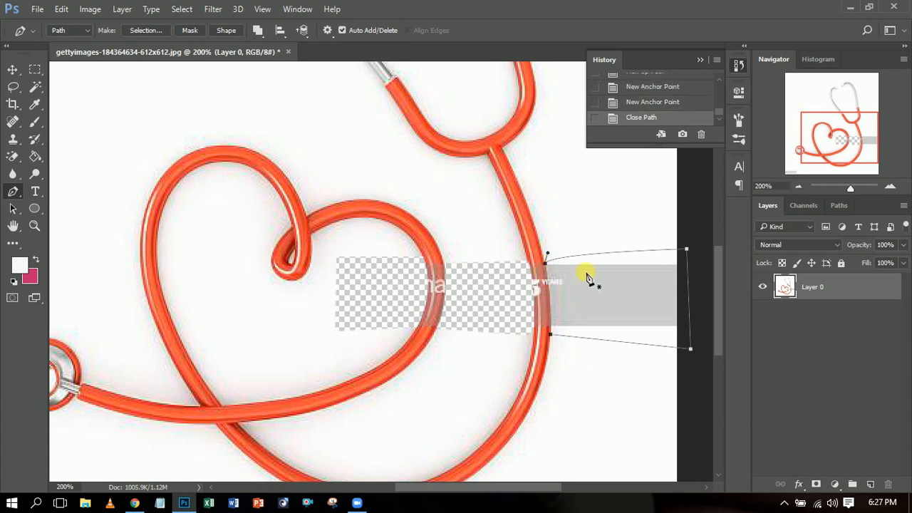
- Make a selection with 0 pixels feather from the path beside the outer tube and clear its contents
right_click(585, 278)
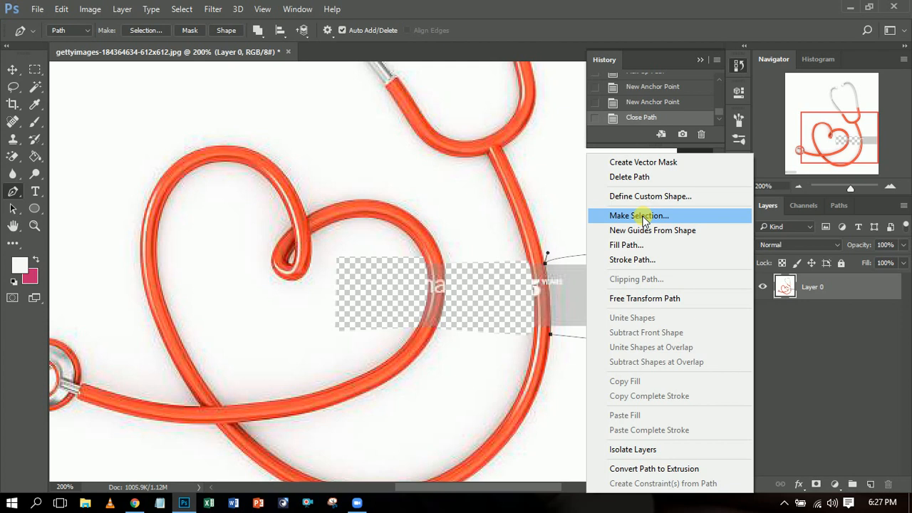
click(642, 216)
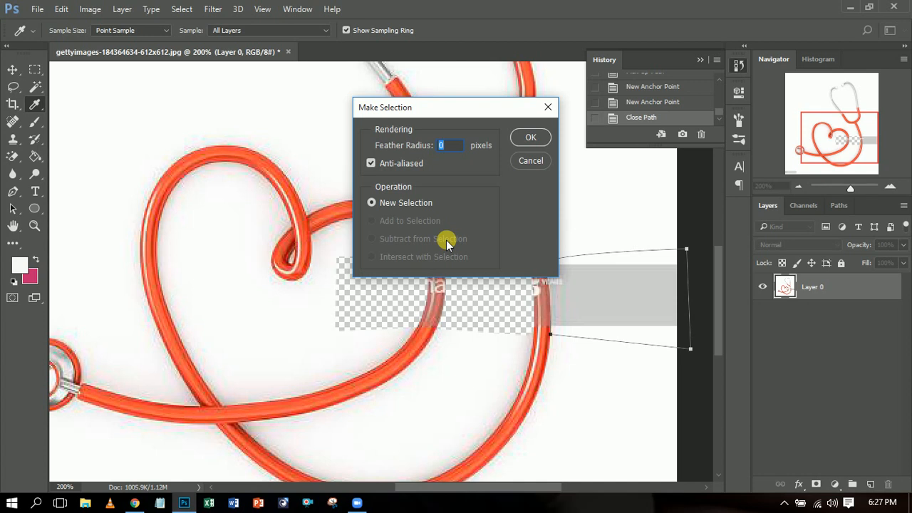
click(527, 140)
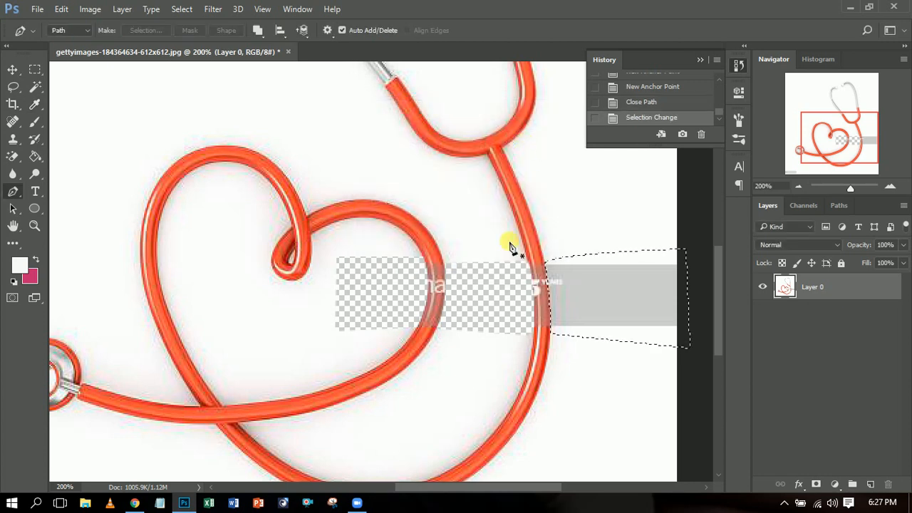
key(Delete)
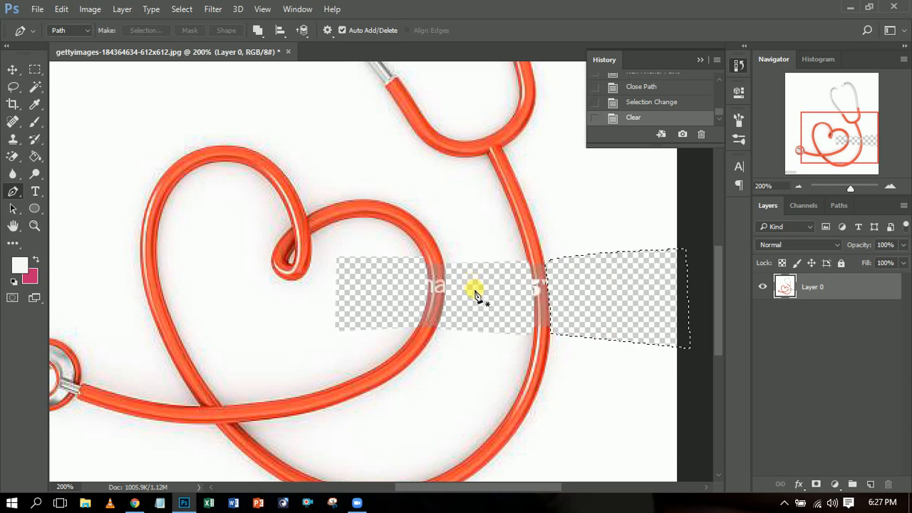
- Deselect the cleared area beside the outer tube and switch to the Move tool
key(ctrl+d)
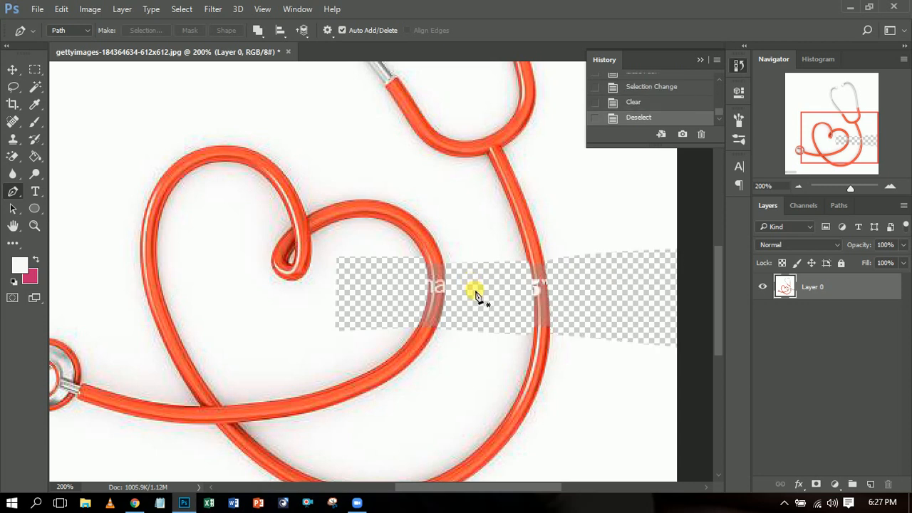
click(13, 72)
- Examine the watermark remnants on the heart loop and the outer tube at 400% magnification
click(799, 188)
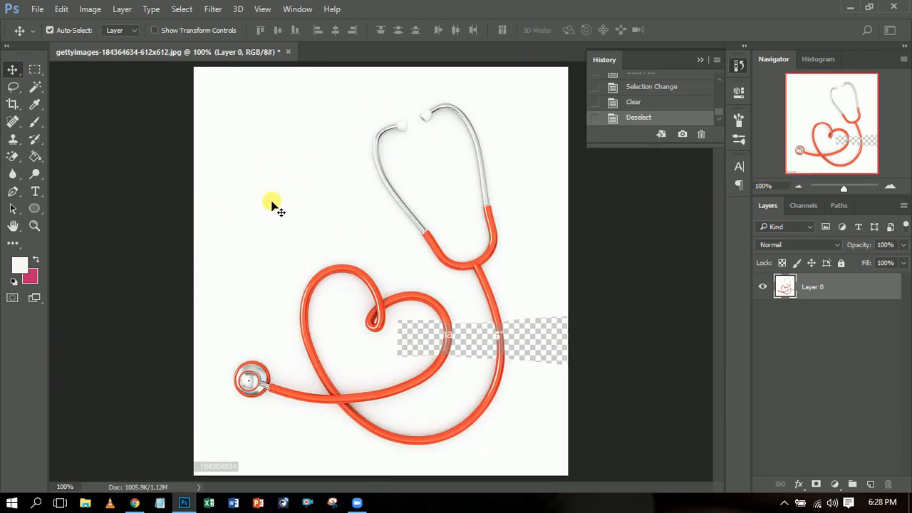
click(890, 188)
drag(850, 155, 892, 163)
drag(850, 188, 854, 188)
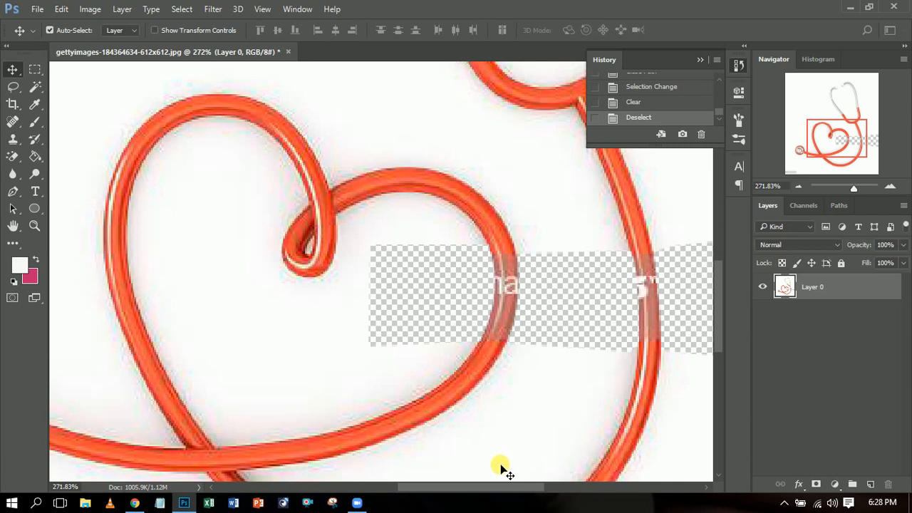
drag(482, 486, 493, 485)
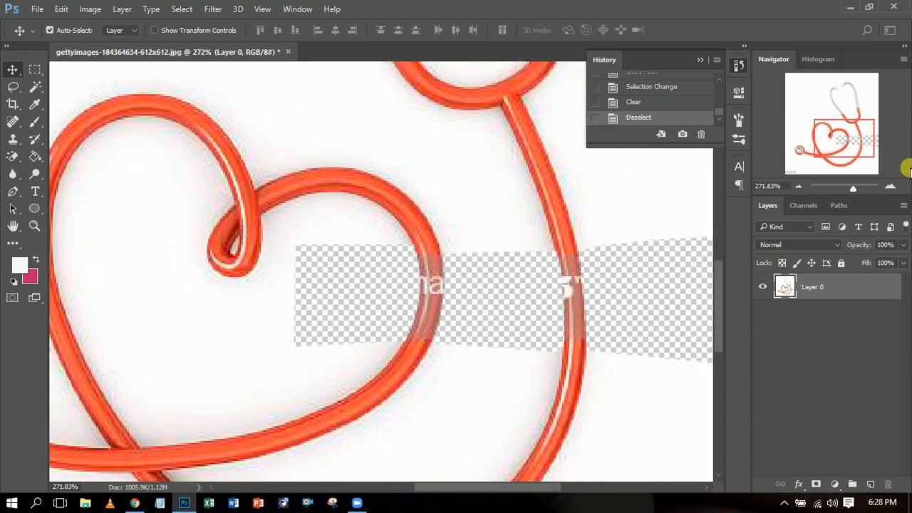
click(891, 187)
drag(515, 484, 533, 485)
click(890, 187)
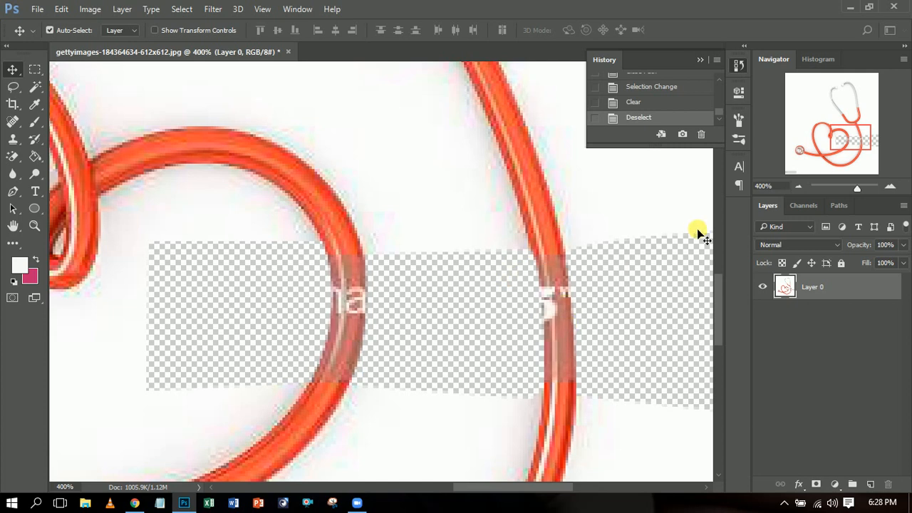
drag(720, 280, 720, 286)
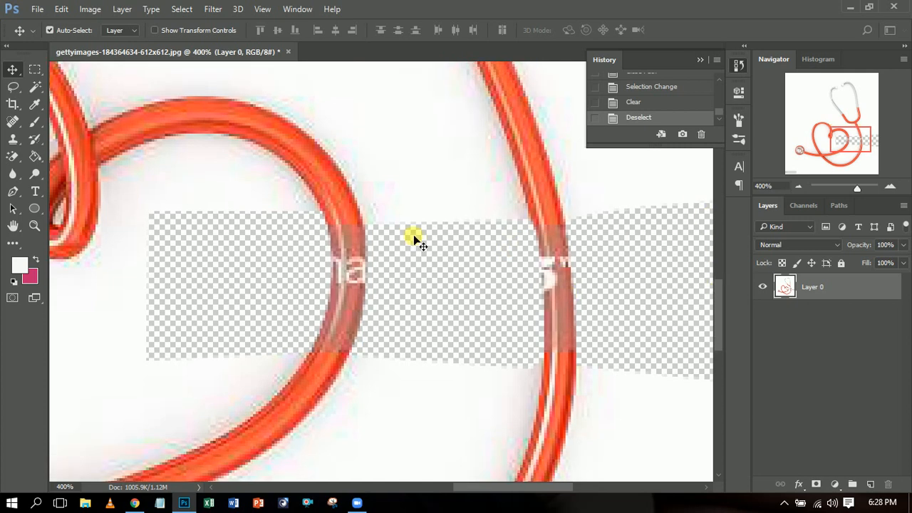
- Choose the Clone Stamp tool and set its brush size to 10 px for retouching the heart loop tube
click(14, 141)
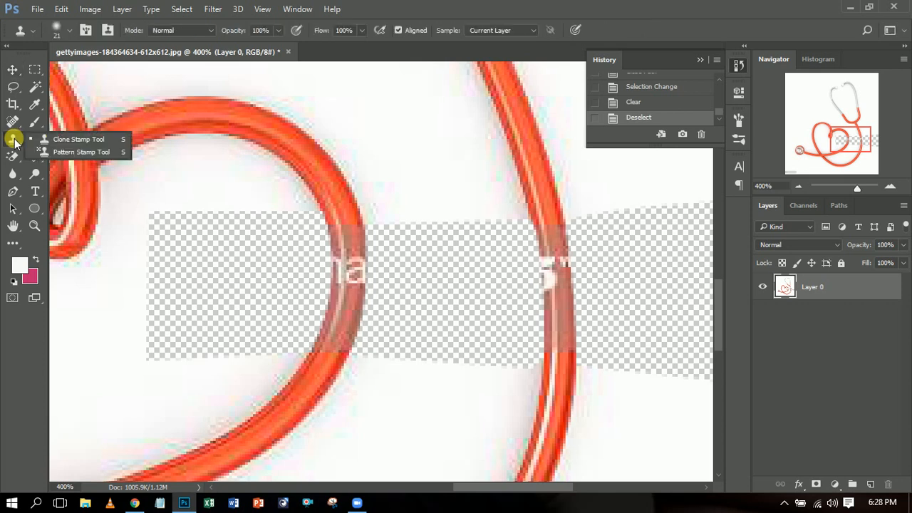
click(66, 140)
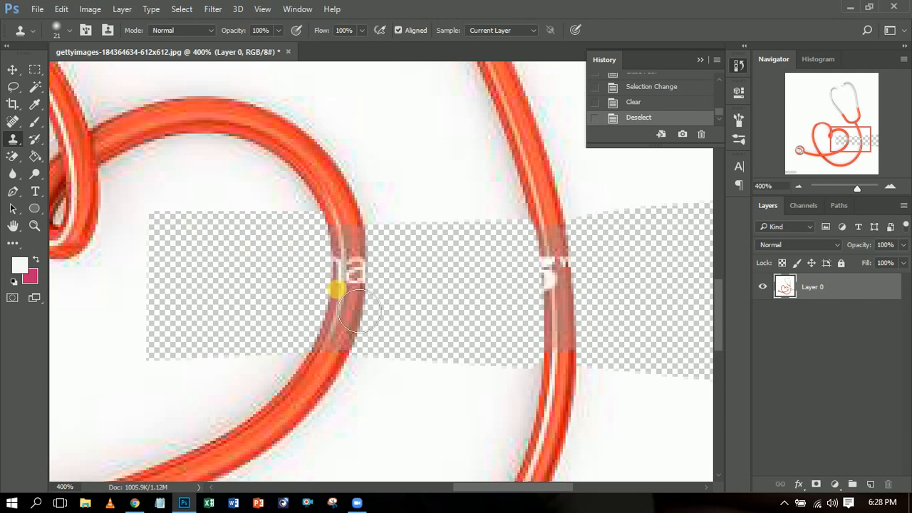
mouse_move(369, 289)
mouse_down()
mouse_move(356, 285)
mouse_move(380, 254)
mouse_move(366, 267)
mouse_move(370, 258)
mouse_up()
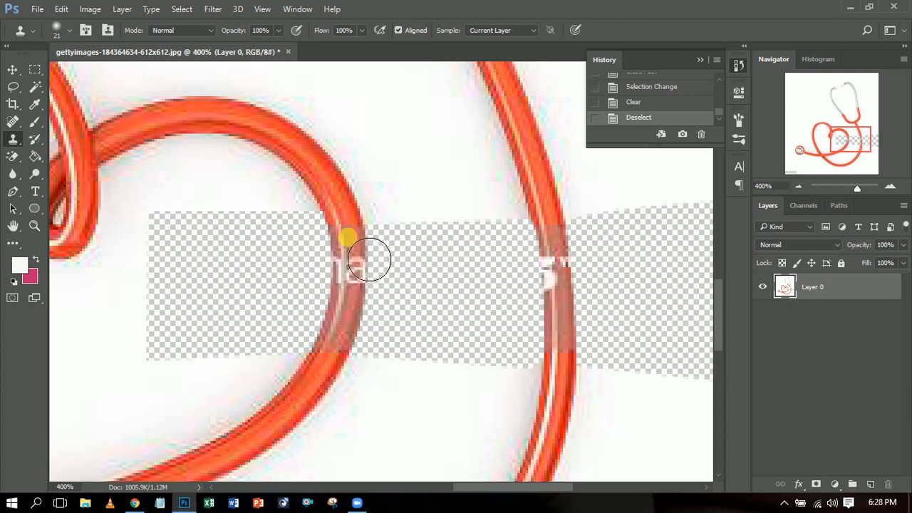
right_click(370, 259)
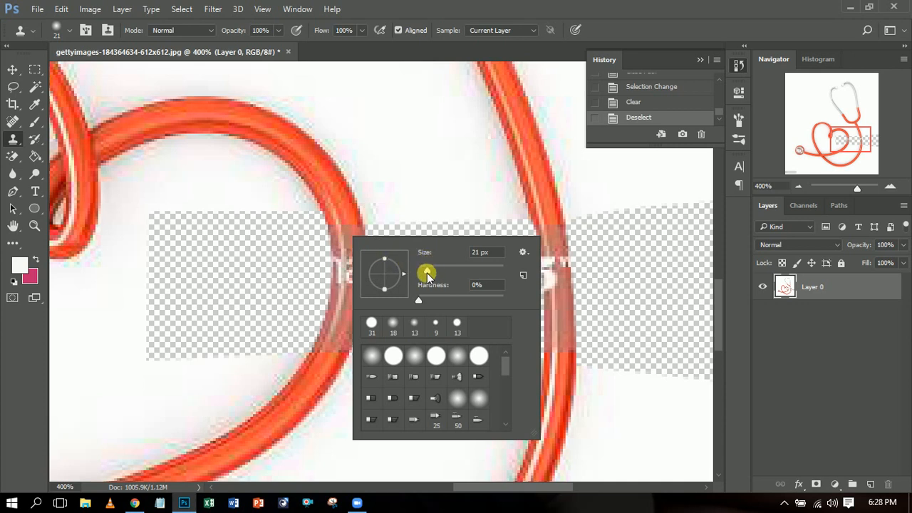
drag(427, 274, 422, 271)
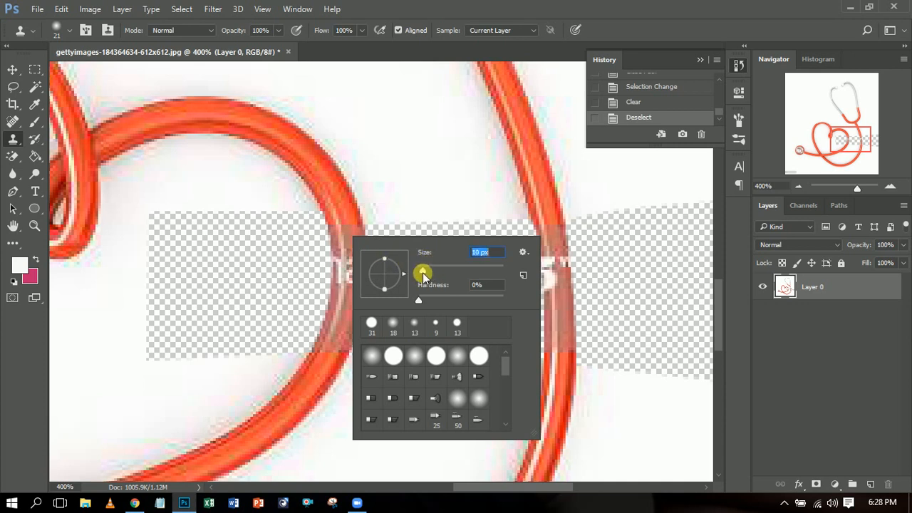
click(373, 228)
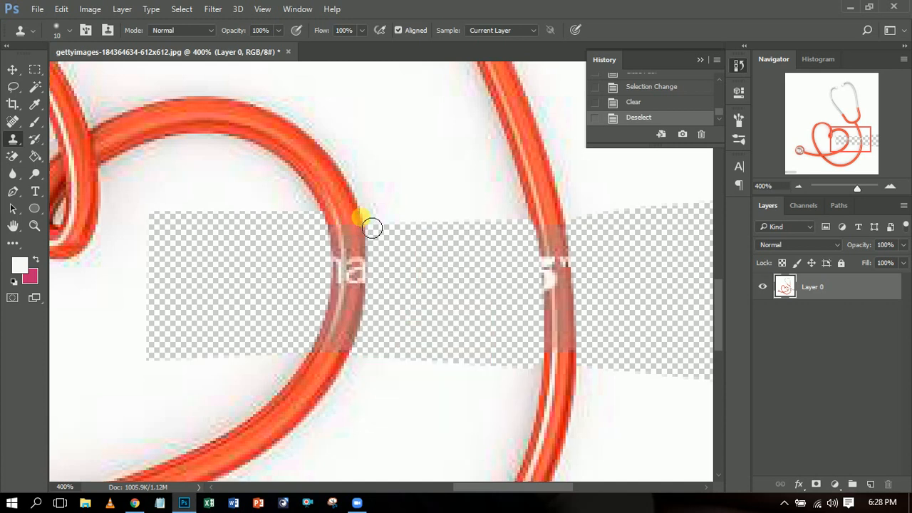
right_click(373, 228)
right_click(390, 218)
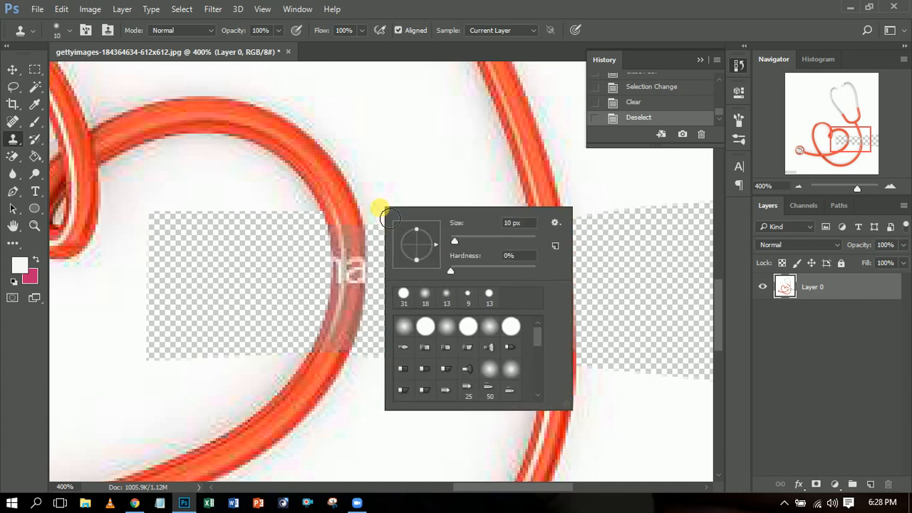
click(368, 239)
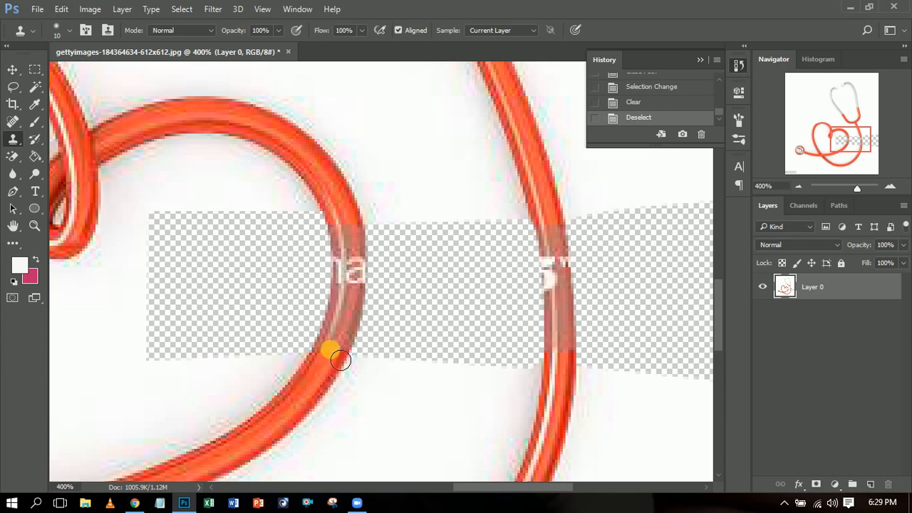
- Clone clean red tube texture over the watermark remnants on the heart loop, following the tube's curve
mouse_move(347, 348)
mouse_down()
mouse_move(358, 283)
mouse_move(331, 367)
mouse_move(352, 320)
mouse_move(347, 369)
mouse_move(354, 342)
mouse_move(320, 390)
mouse_move(328, 385)
mouse_up()
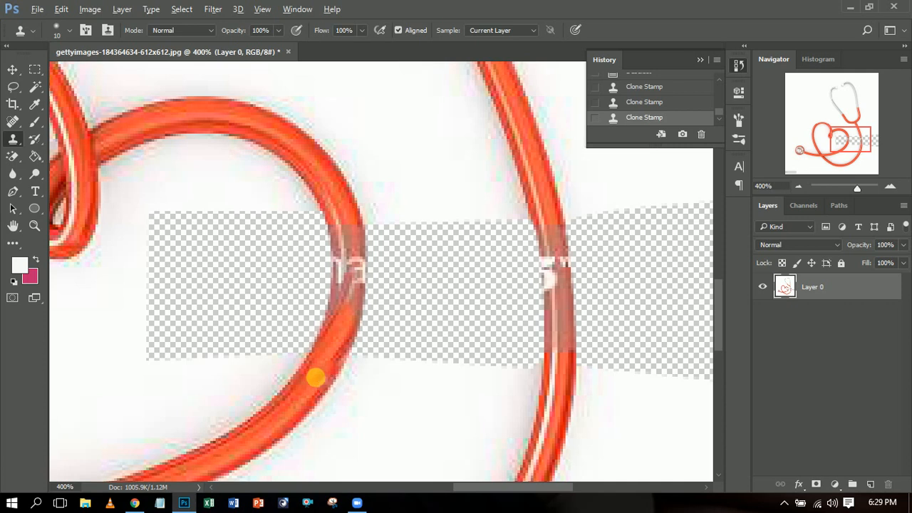
alt+click(318, 389)
mouse_move(318, 388)
mouse_down()
mouse_move(342, 350)
mouse_move(351, 270)
mouse_move(345, 305)
mouse_move(358, 283)
mouse_move(343, 214)
mouse_move(359, 300)
mouse_move(353, 244)
mouse_move(326, 344)
mouse_move(331, 411)
mouse_up()
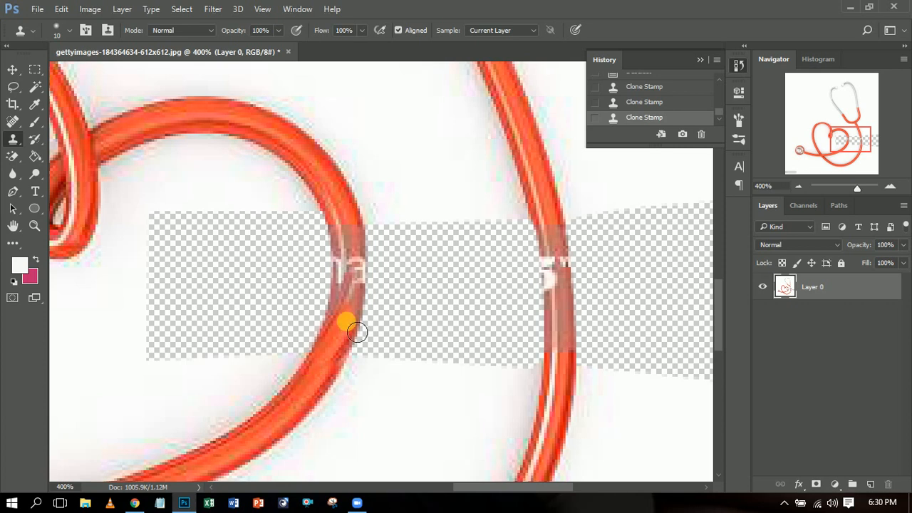
drag(352, 314, 355, 246)
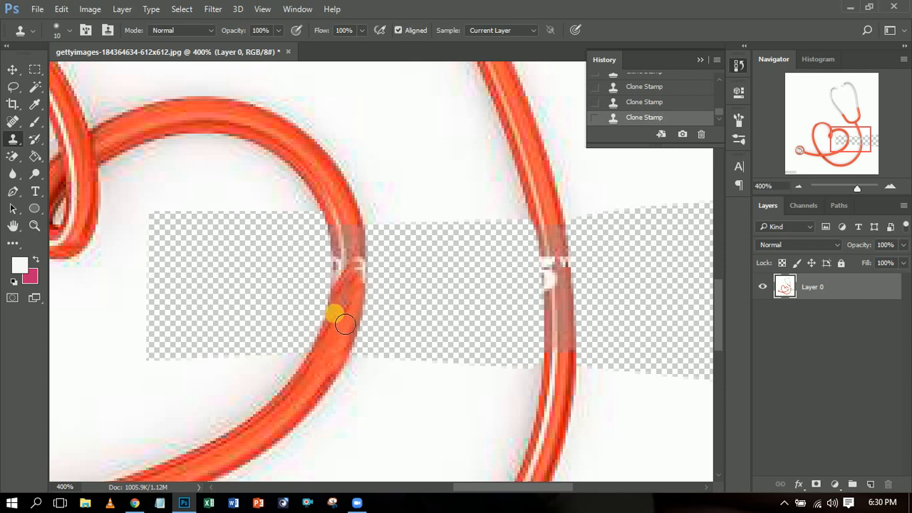
mouse_move(349, 324)
mouse_down()
mouse_move(353, 250)
mouse_move(346, 325)
mouse_move(364, 297)
mouse_move(367, 259)
mouse_move(345, 370)
mouse_move(315, 391)
mouse_move(358, 275)
mouse_move(353, 235)
mouse_move(362, 317)
mouse_move(352, 315)
mouse_move(349, 229)
mouse_move(365, 238)
mouse_move(370, 273)
mouse_move(367, 286)
mouse_move(366, 267)
mouse_move(365, 296)
mouse_move(349, 307)
mouse_move(351, 324)
mouse_move(367, 297)
mouse_move(363, 262)
mouse_move(343, 335)
mouse_move(362, 230)
mouse_up()
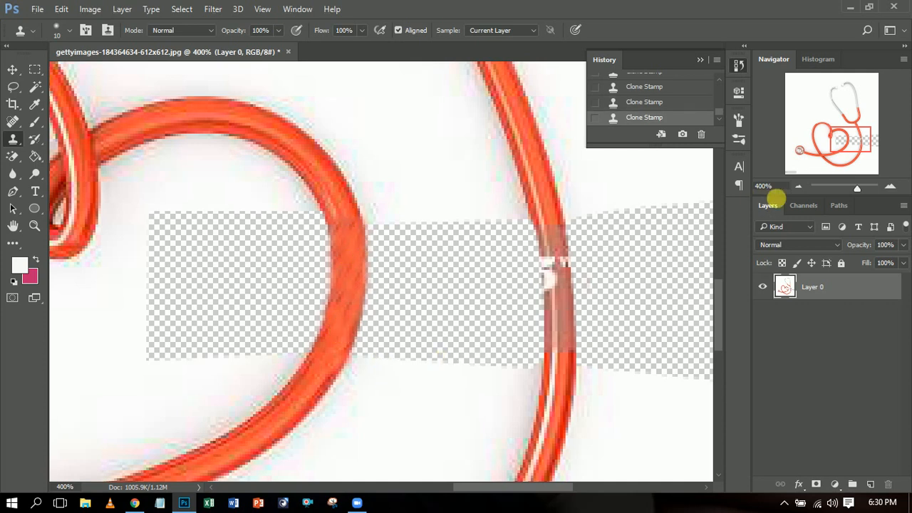
- Reduce the Clone Stamp brush size to 7 px for retouching the outer tube
click(798, 189)
click(798, 190)
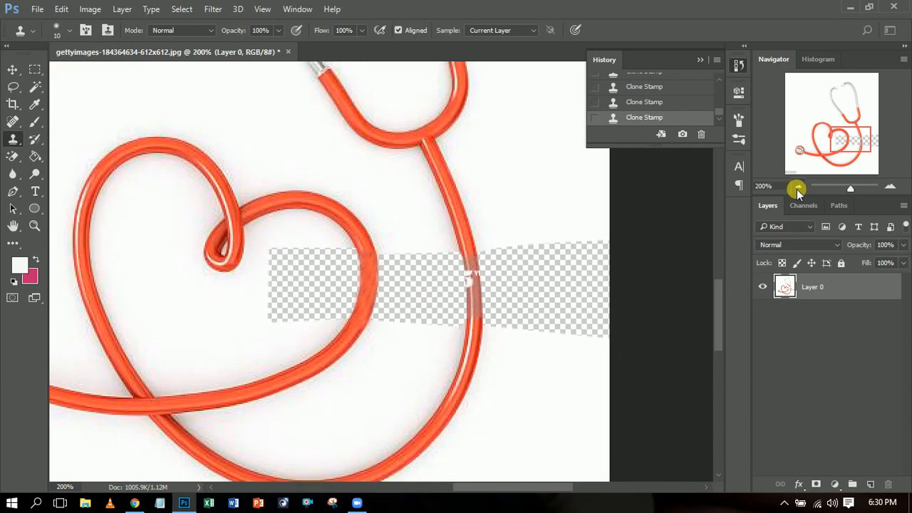
click(798, 189)
click(798, 190)
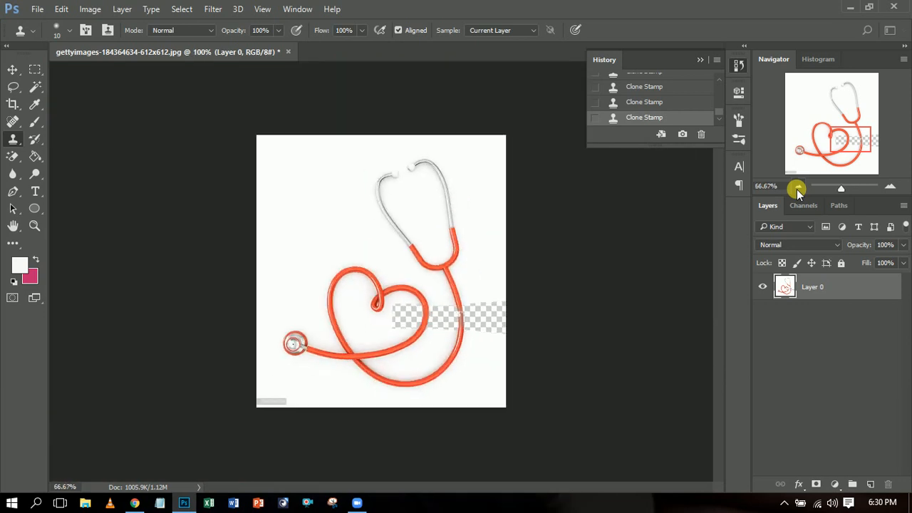
click(891, 186)
click(891, 186)
click(891, 186)
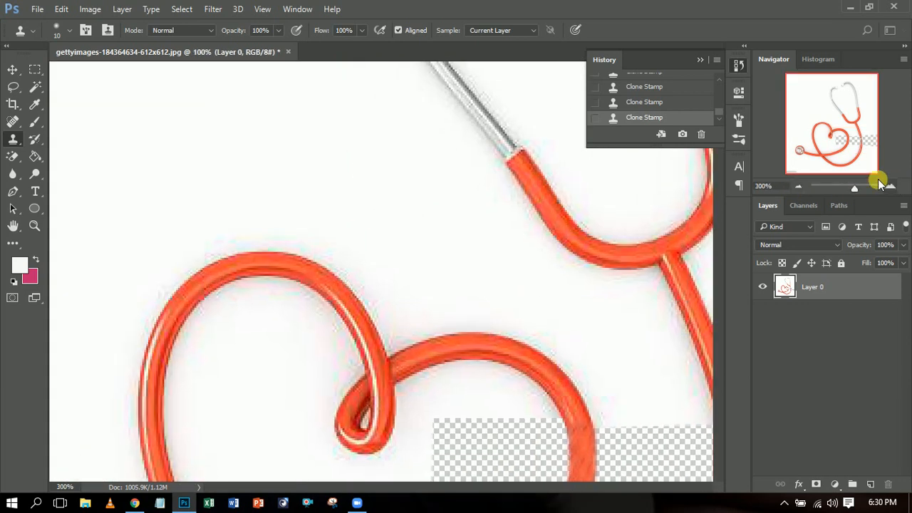
drag(864, 164, 890, 159)
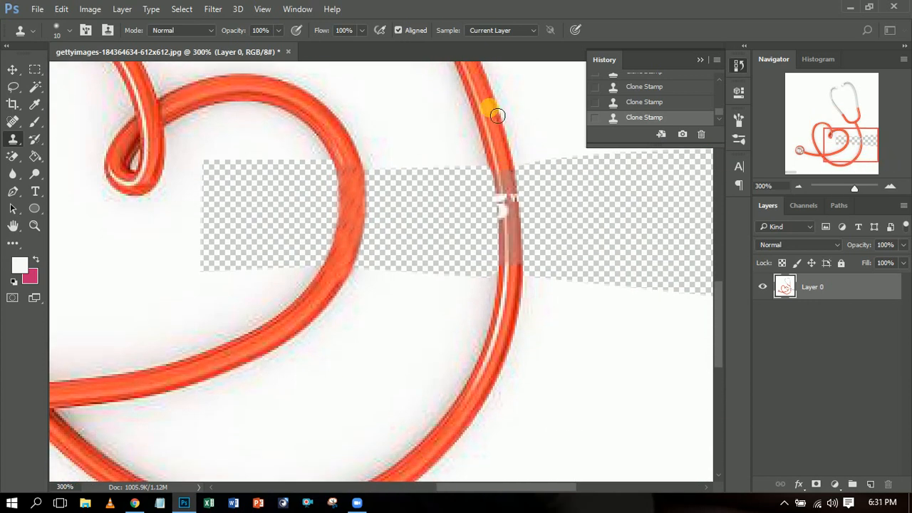
right_click(513, 172)
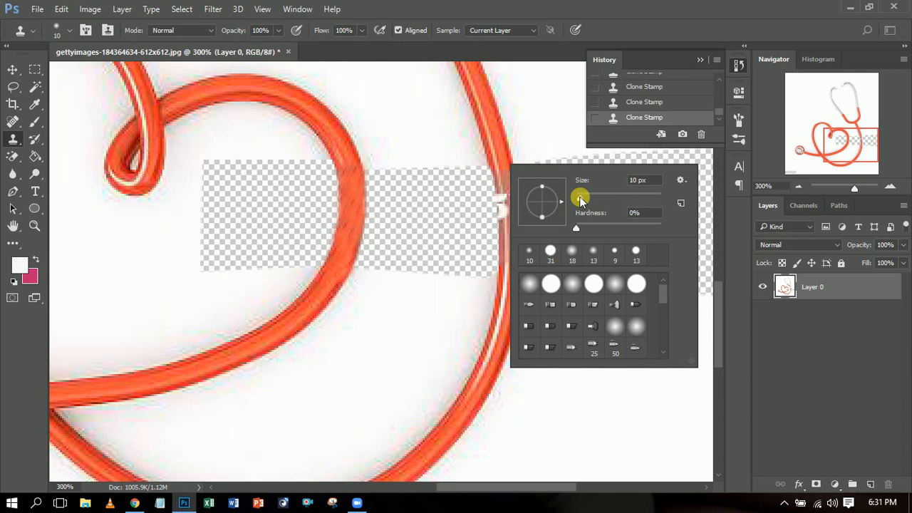
drag(581, 202, 581, 202)
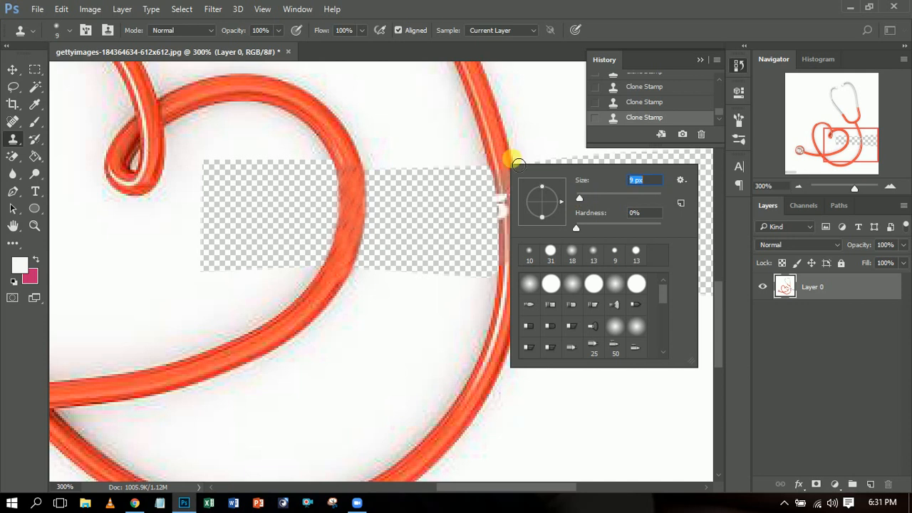
drag(579, 200, 579, 199)
click(506, 159)
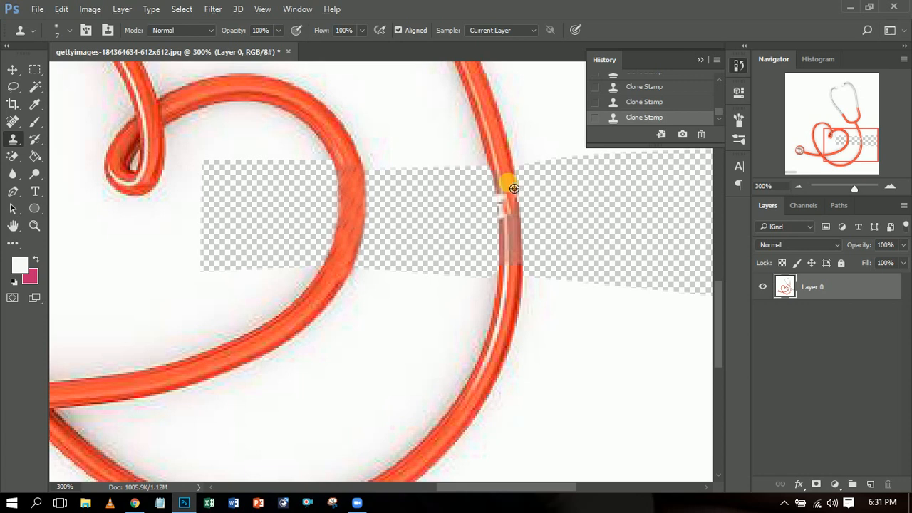
- Clone clean red tube texture over the watermark remnants along the outside edge of the outer tube, dismissing the YouTube notification
click(520, 256)
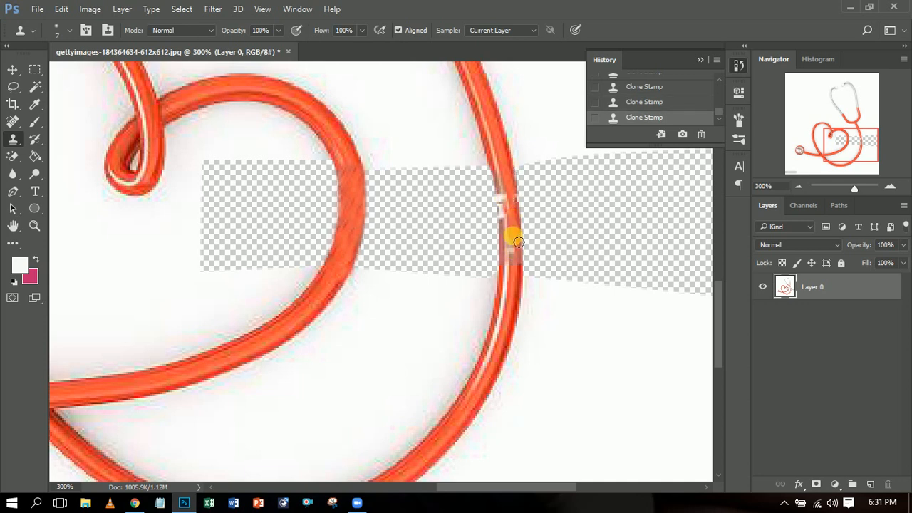
drag(518, 242, 520, 298)
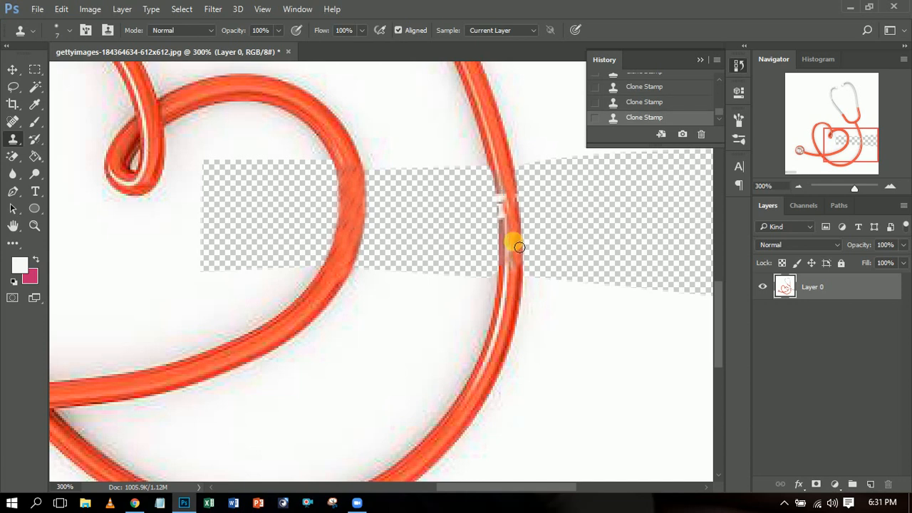
drag(518, 261, 519, 272)
mouse_move(517, 244)
mouse_down()
mouse_move(511, 278)
mouse_move(515, 265)
mouse_up()
mouse_move(521, 279)
mouse_down()
mouse_move(514, 261)
mouse_move(512, 310)
mouse_up()
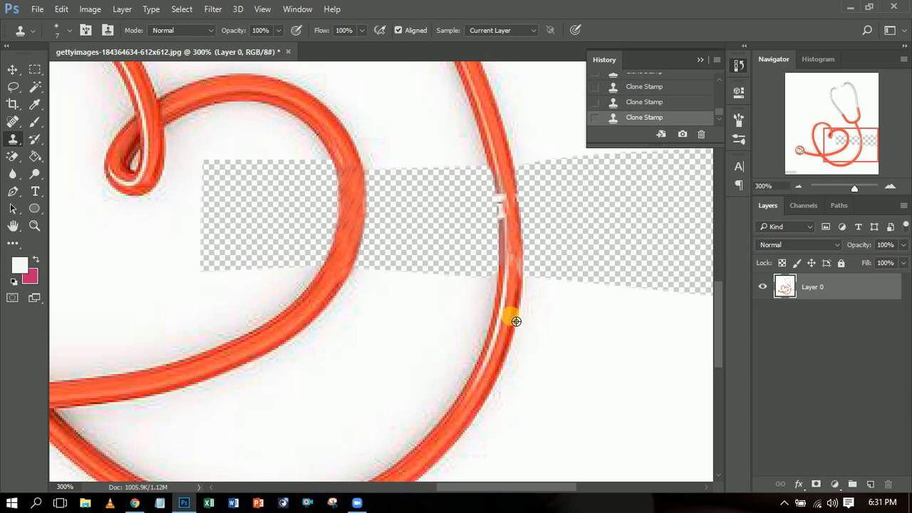
mouse_move(520, 287)
mouse_down()
mouse_move(520, 259)
mouse_move(517, 321)
mouse_up()
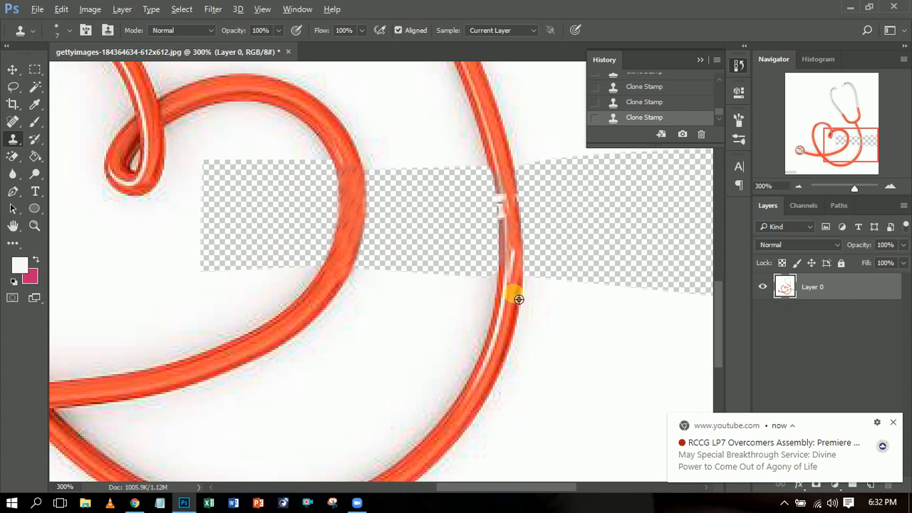
click(895, 424)
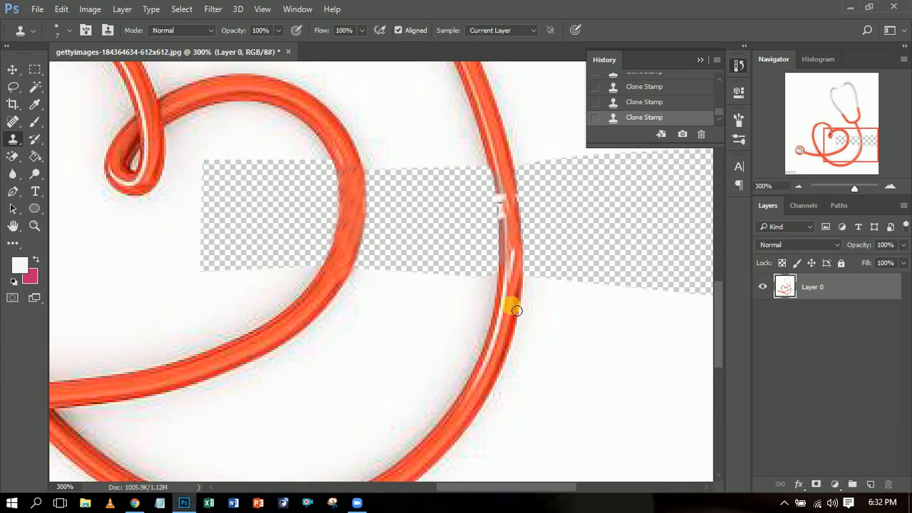
mouse_move(518, 285)
mouse_down()
mouse_move(519, 227)
mouse_move(519, 281)
mouse_up()
drag(518, 272, 517, 279)
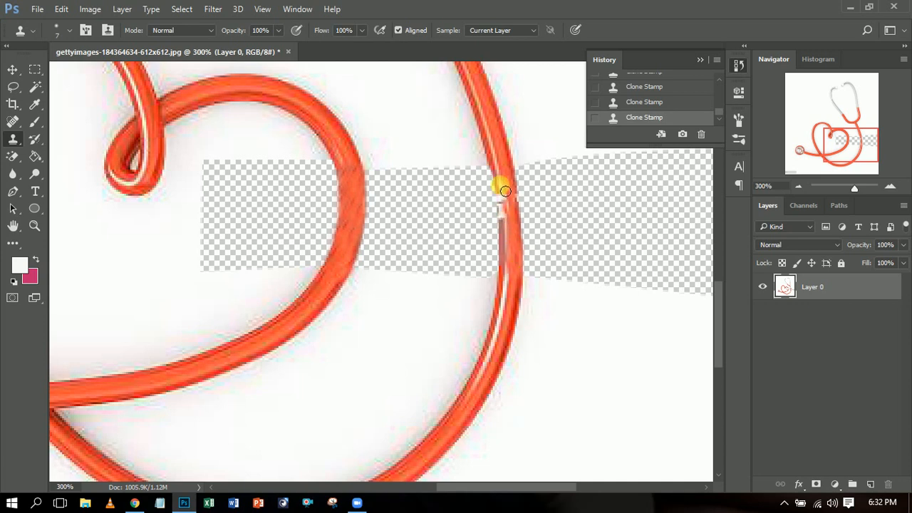
- Clone the tube's highlight and red texture over the watermark remnants on the inner side of the outer tube
drag(505, 192, 508, 245)
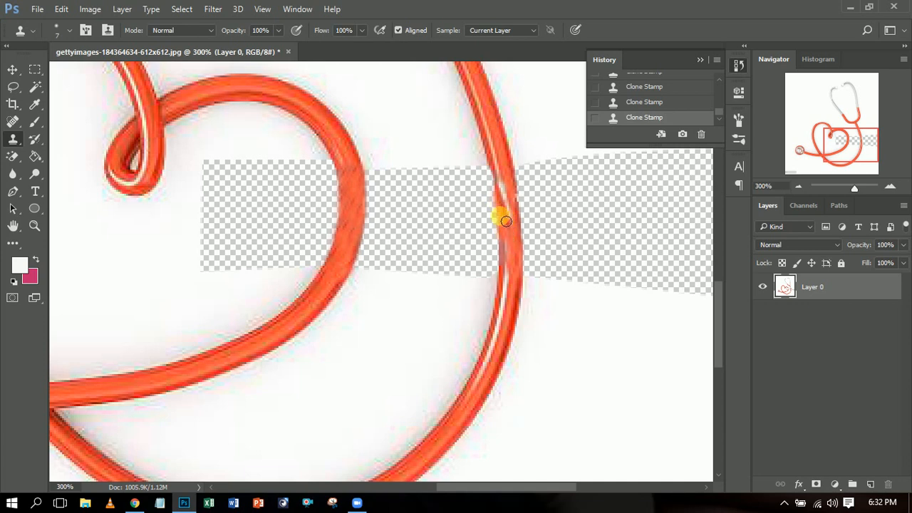
drag(501, 185, 497, 174)
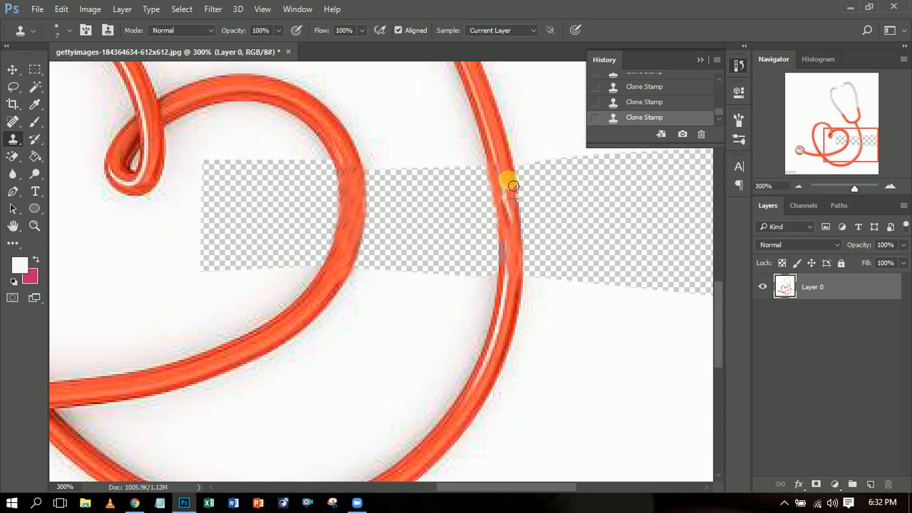
alt+click(509, 200)
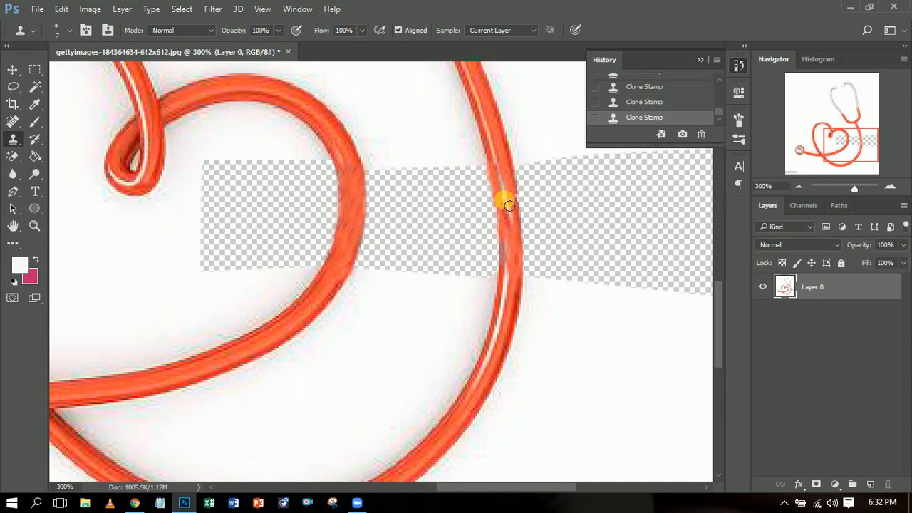
mouse_move(511, 240)
mouse_down()
mouse_move(503, 247)
mouse_move(513, 254)
mouse_move(507, 298)
mouse_up()
right_click(504, 347)
- Reduce the Clone Stamp brush size to 3 px for fine retouching of the outer tube
click(888, 188)
click(887, 189)
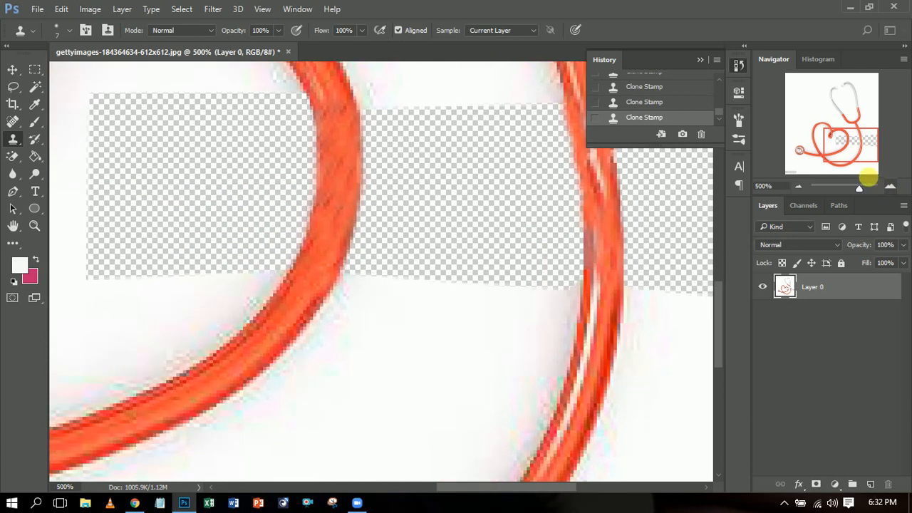
mouse_move(861, 149)
mouse_down()
mouse_move(855, 144)
mouse_move(863, 149)
mouse_up()
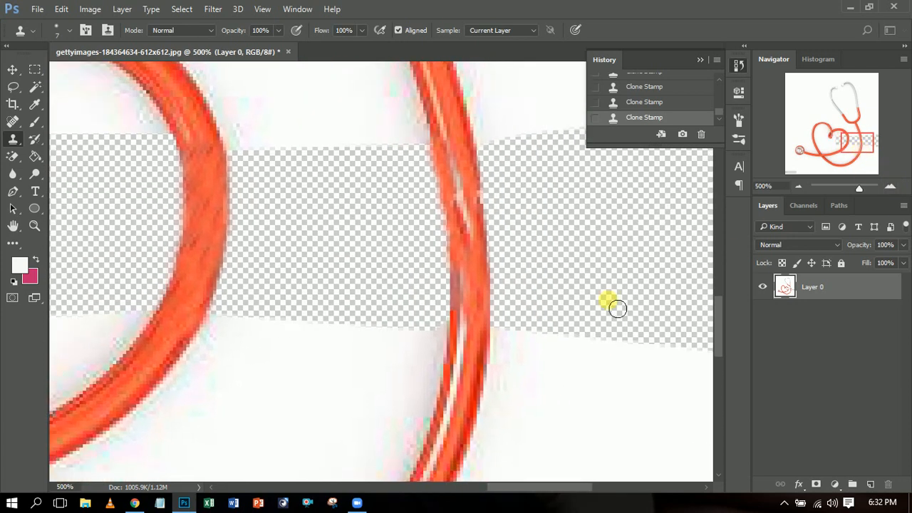
right_click(471, 339)
drag(536, 324, 534, 325)
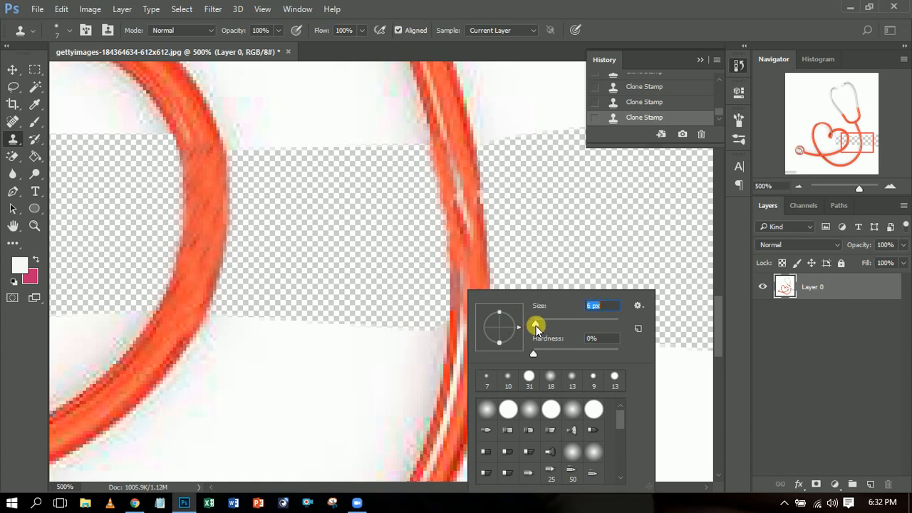
drag(534, 327, 534, 326)
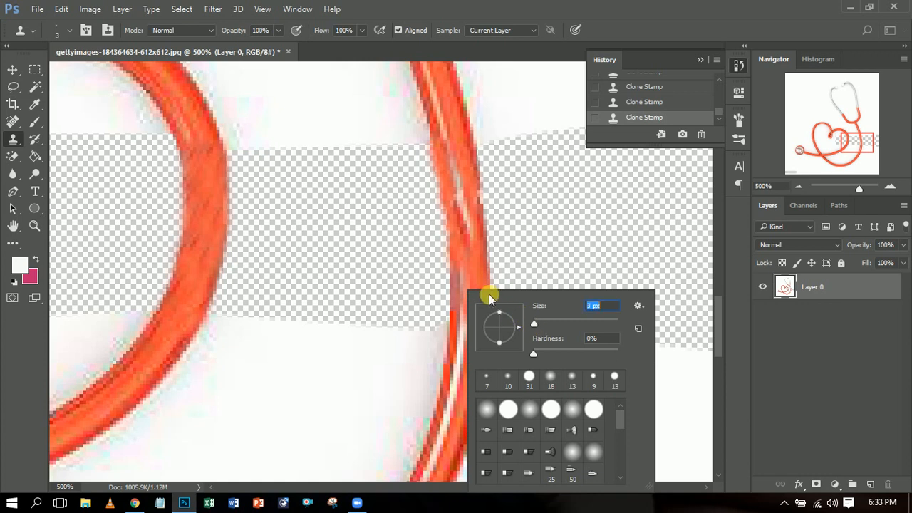
click(463, 351)
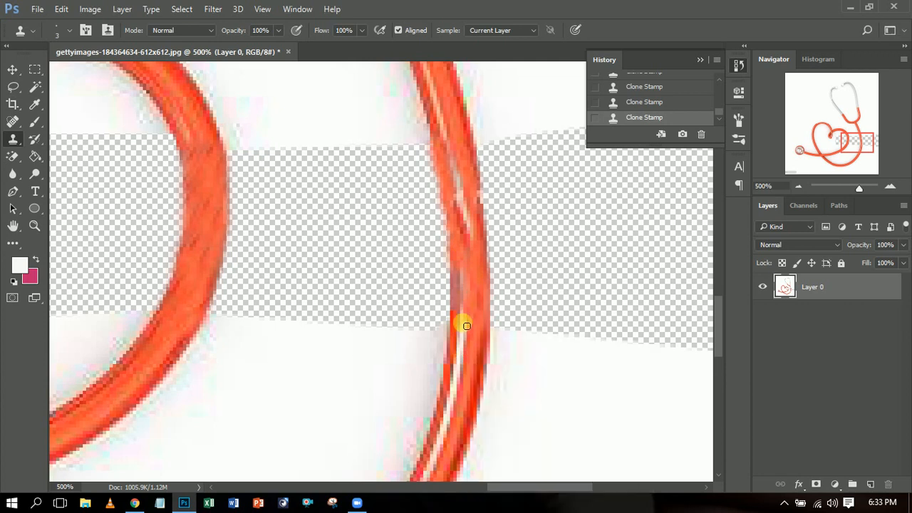
- Clone along the outer tube's highlight with fine strokes to cover the remaining pale and grey watermark patches
drag(467, 293, 467, 284)
drag(467, 352, 465, 261)
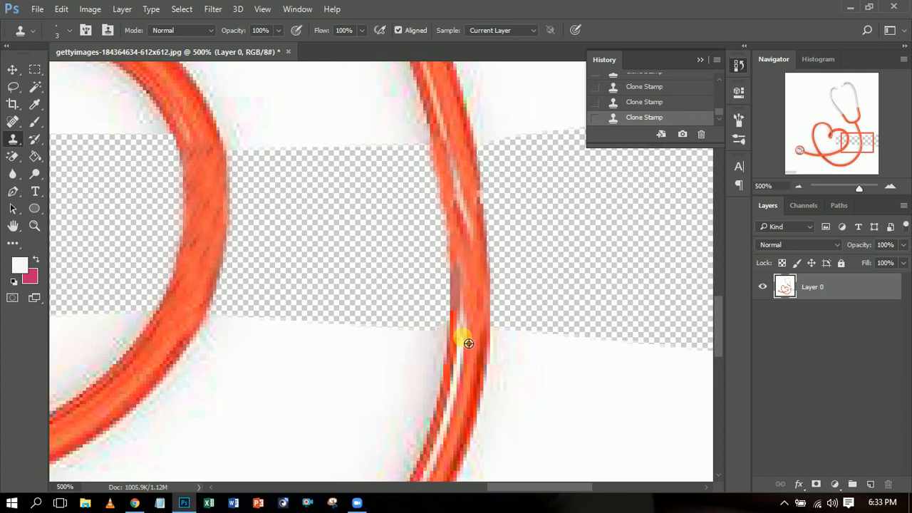
mouse_move(470, 328)
mouse_down()
mouse_move(472, 252)
mouse_move(452, 122)
mouse_move(444, 122)
mouse_move(464, 186)
mouse_up()
alt+click(464, 187)
mouse_move(473, 272)
mouse_down()
mouse_move(470, 336)
mouse_move(470, 260)
mouse_up()
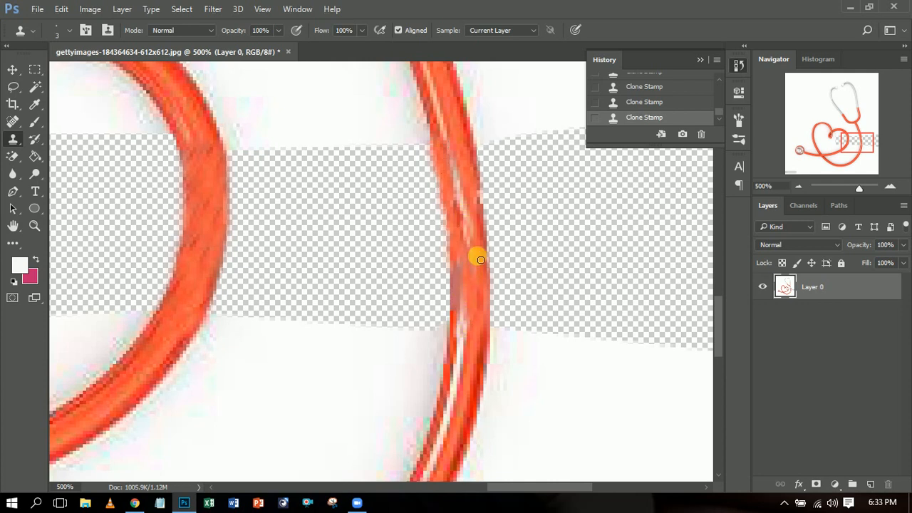
- Check the whole image and then the watermark area up close for how the cloned tube sections blend
click(796, 188)
click(796, 187)
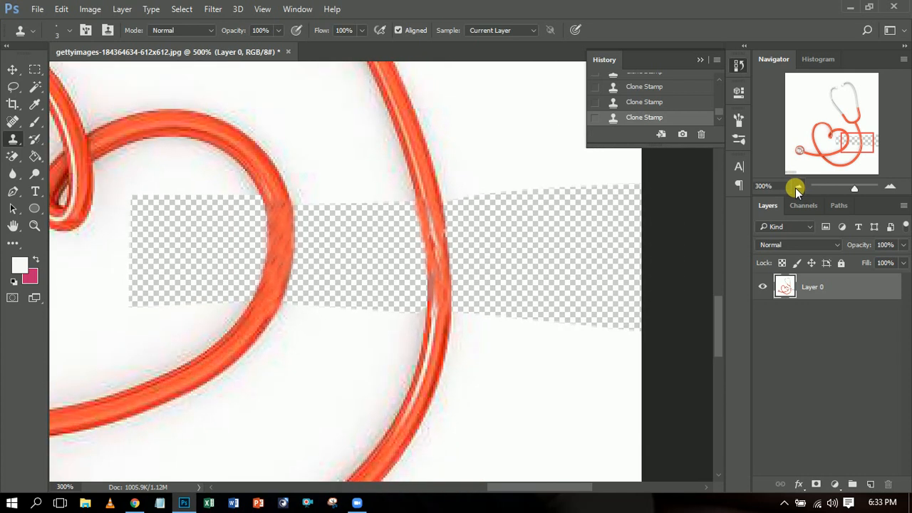
click(796, 187)
click(796, 187)
click(797, 187)
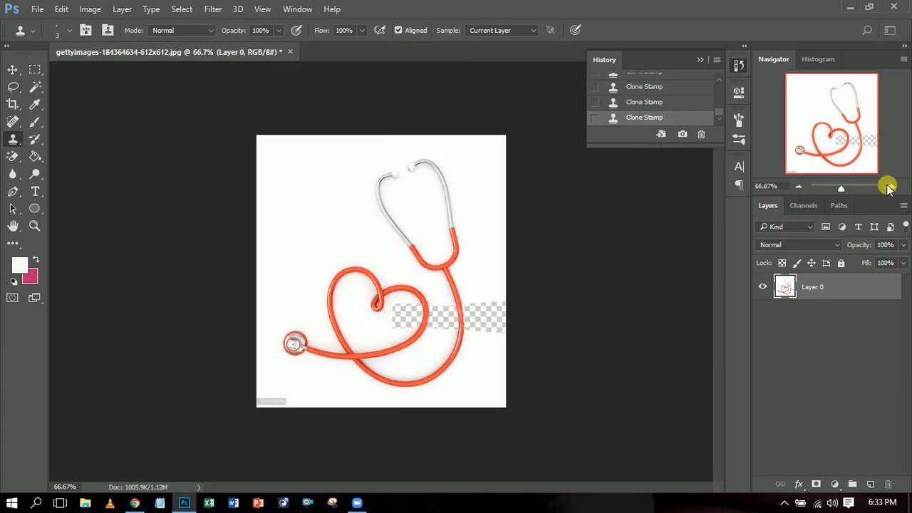
click(890, 187)
click(891, 186)
click(891, 187)
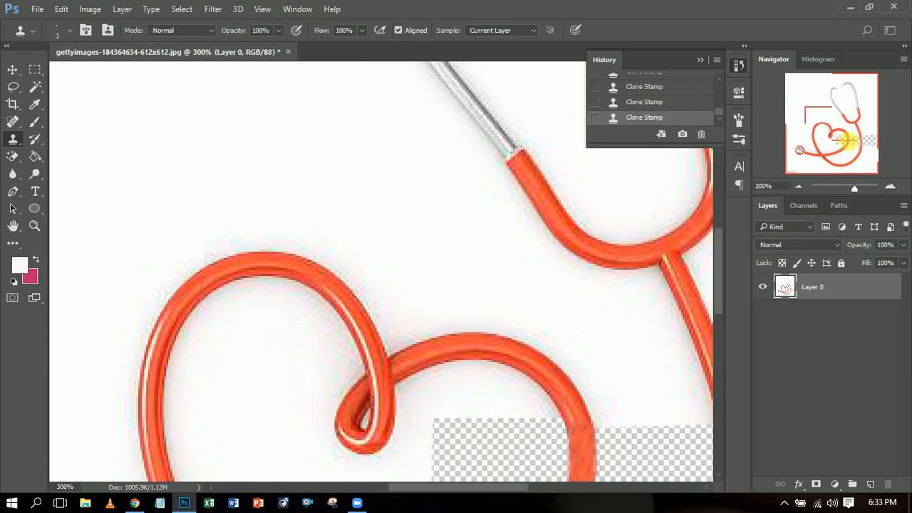
drag(859, 152, 871, 166)
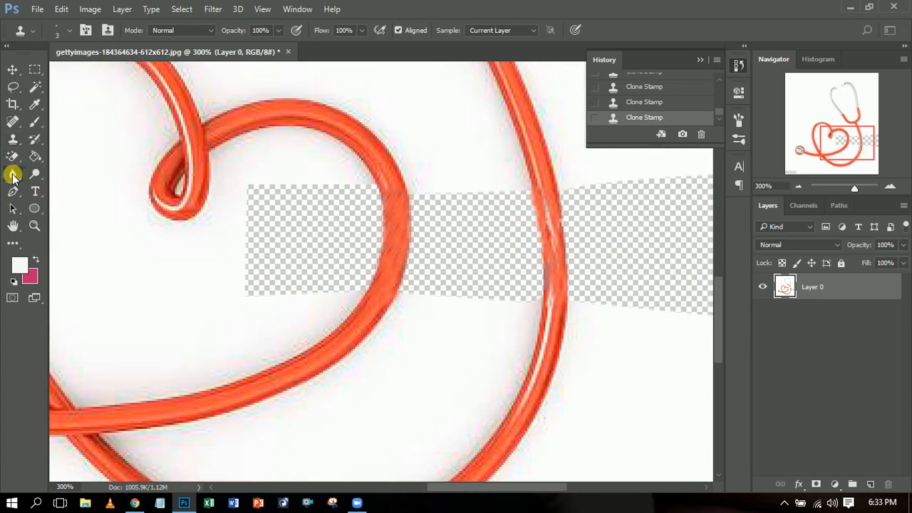
- Smooth the cloned texture on the heart loop and the outer tube with the Blur tool
drag(13, 175, 56, 182)
click(58, 176)
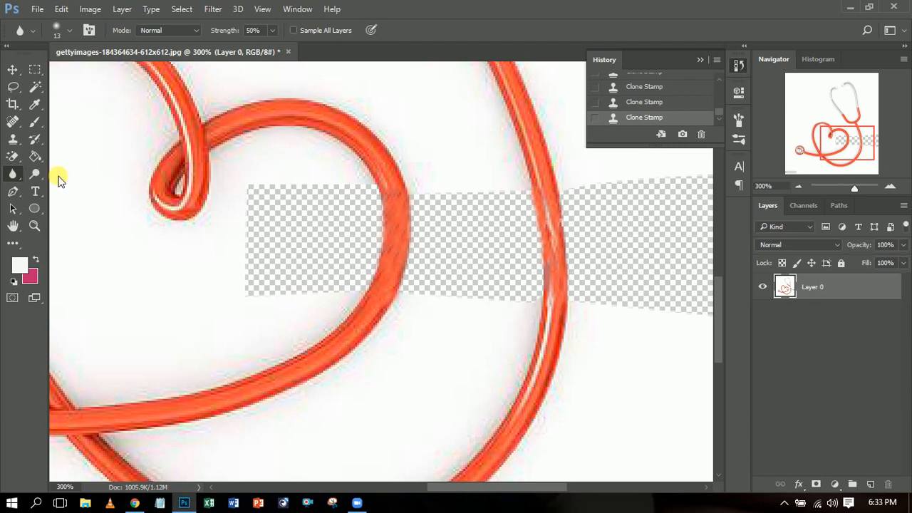
drag(399, 191, 402, 225)
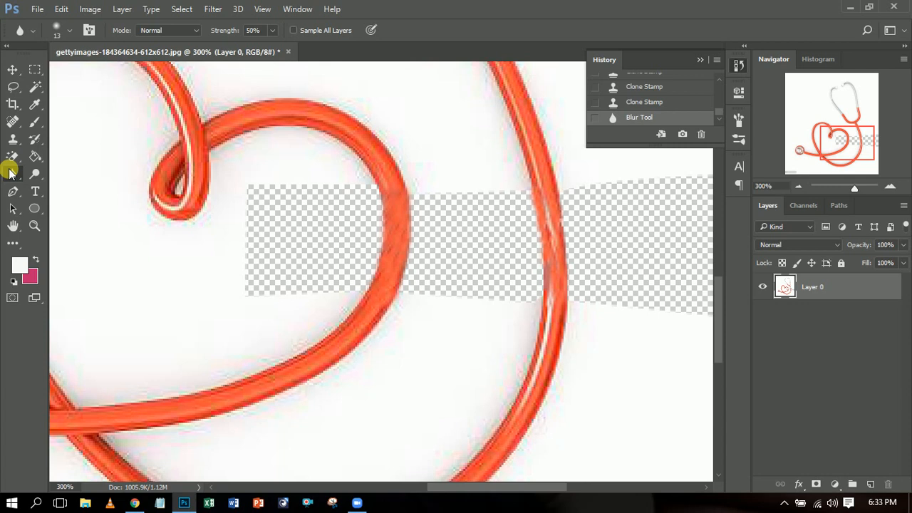
click(10, 172)
click(67, 175)
mouse_move(400, 197)
mouse_down()
mouse_move(401, 281)
mouse_move(395, 188)
mouse_move(406, 243)
mouse_move(397, 187)
mouse_move(402, 268)
mouse_move(391, 293)
mouse_move(397, 258)
mouse_move(381, 319)
mouse_move(409, 283)
mouse_move(357, 345)
mouse_move(399, 280)
mouse_move(403, 255)
mouse_move(400, 203)
mouse_move(373, 155)
mouse_move(397, 197)
mouse_move(376, 158)
mouse_move(407, 195)
mouse_move(424, 237)
mouse_up()
mouse_move(570, 270)
mouse_down()
mouse_move(575, 300)
mouse_move(556, 202)
mouse_move(577, 263)
mouse_move(576, 274)
mouse_move(556, 202)
mouse_move(568, 333)
mouse_move(567, 294)
mouse_move(560, 362)
mouse_move(571, 305)
mouse_move(558, 349)
mouse_move(559, 215)
mouse_move(543, 169)
mouse_move(576, 293)
mouse_up()
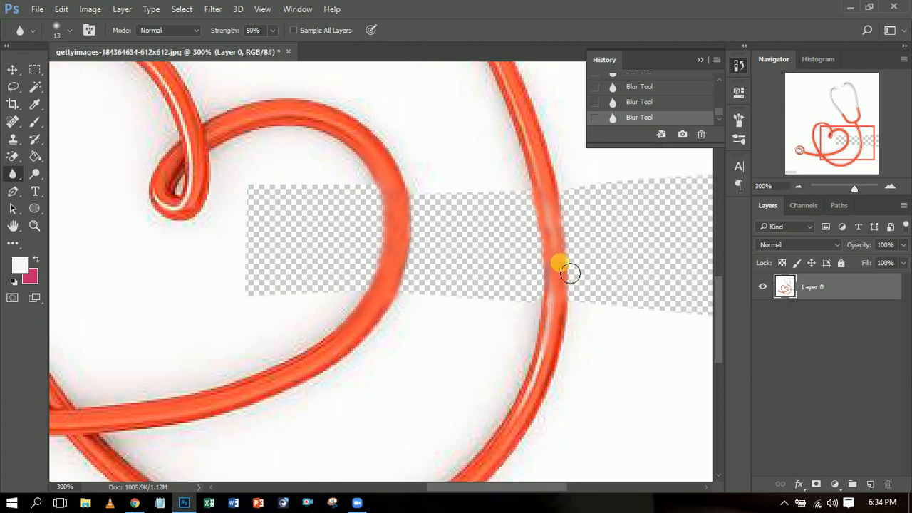
- Choose the Burn tool and set its brush size to 6 px for shading the tube edges
click(14, 69)
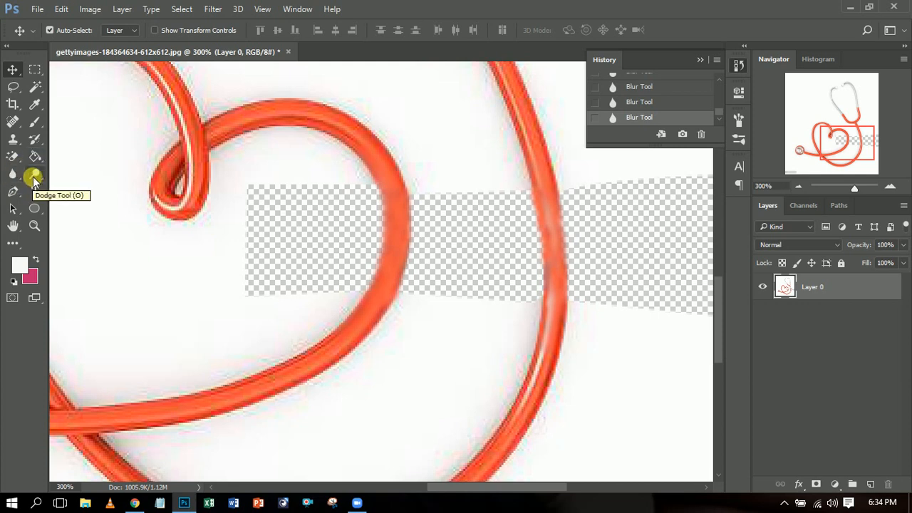
click(34, 178)
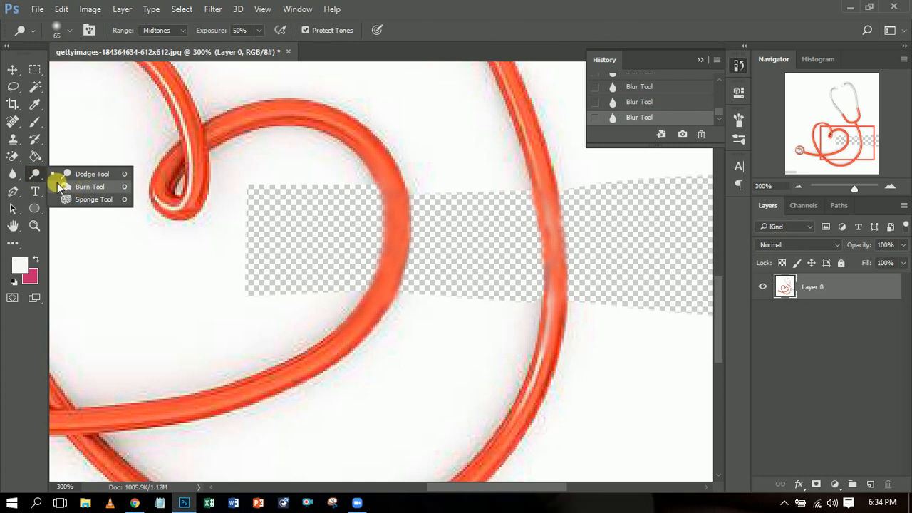
click(84, 187)
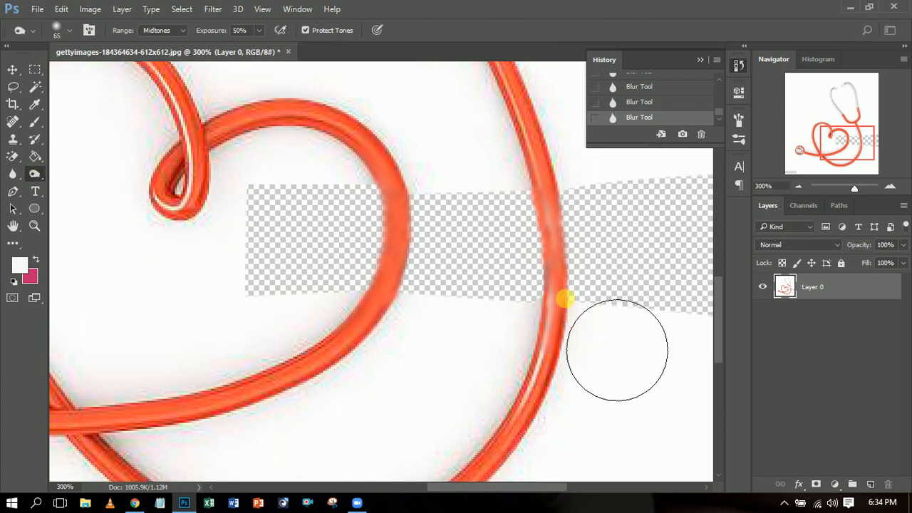
right_click(570, 293)
mouse_move(645, 319)
mouse_down()
mouse_move(591, 302)
mouse_move(556, 275)
mouse_move(639, 309)
mouse_move(641, 324)
mouse_up()
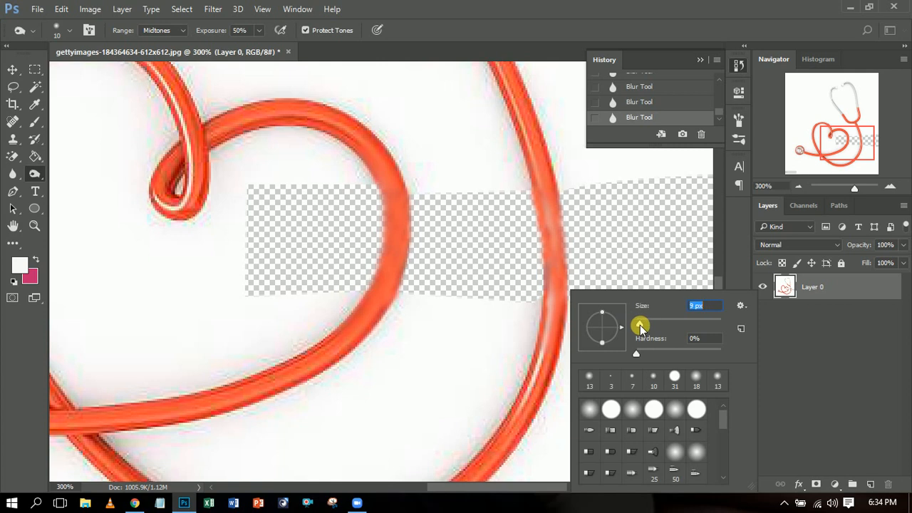
mouse_move(640, 325)
mouse_down()
mouse_move(566, 265)
mouse_move(643, 325)
mouse_up()
drag(639, 323, 639, 323)
click(575, 33)
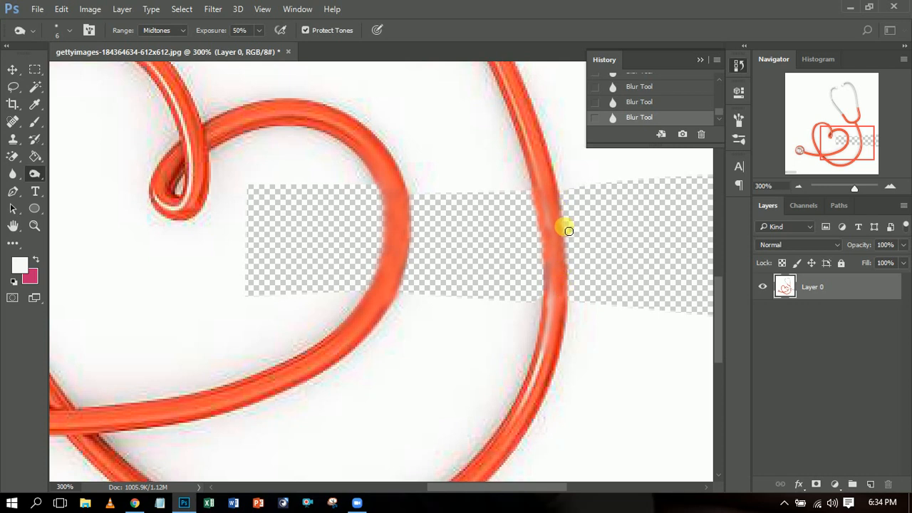
- Burn the edges of the retouched sections of the outer tube and heart loop to restore their dark shading
drag(559, 200, 565, 272)
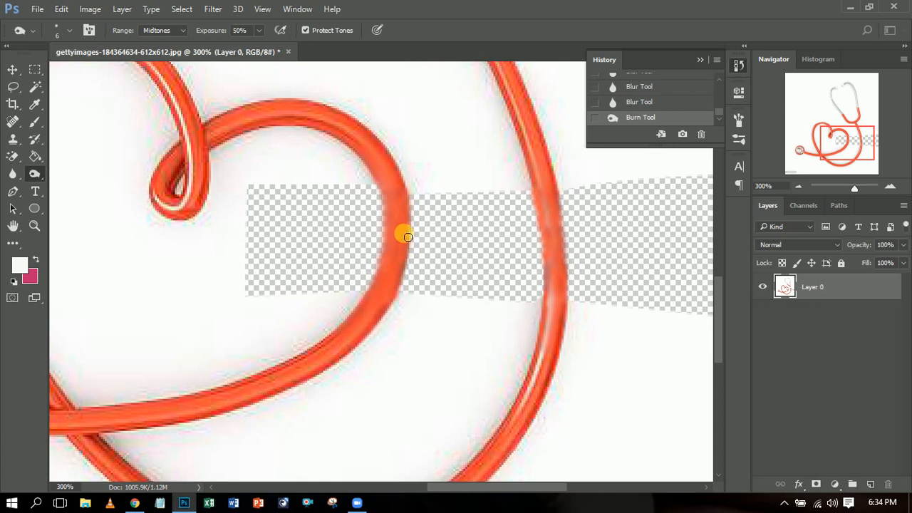
drag(412, 240, 404, 210)
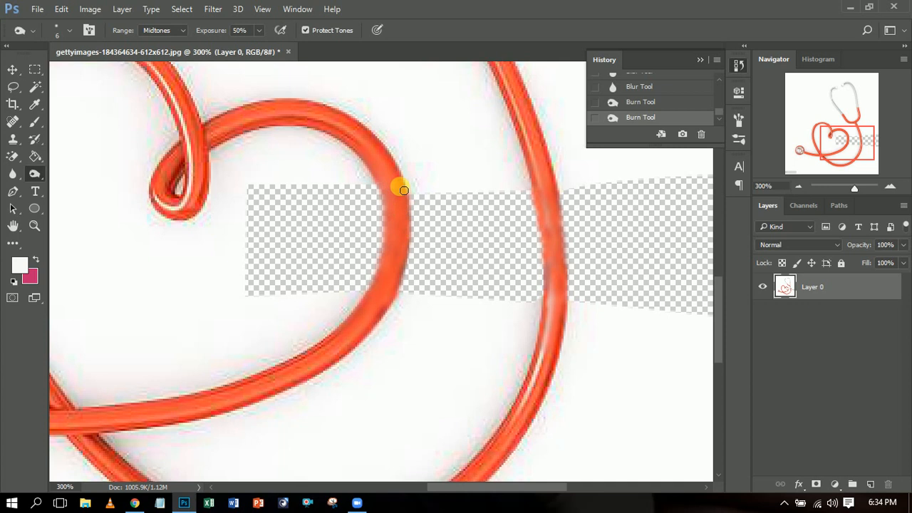
mouse_move(413, 241)
mouse_down()
mouse_move(382, 334)
mouse_move(411, 259)
mouse_up()
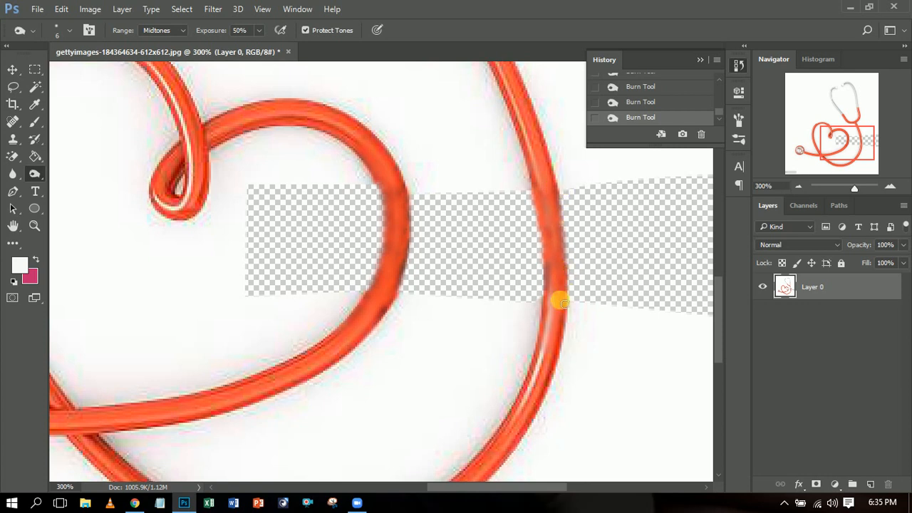
click(798, 188)
click(798, 187)
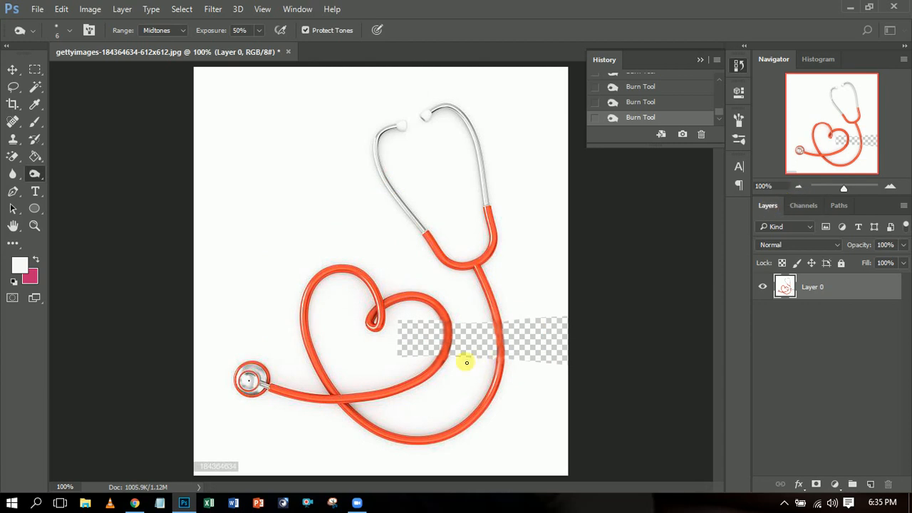
click(891, 186)
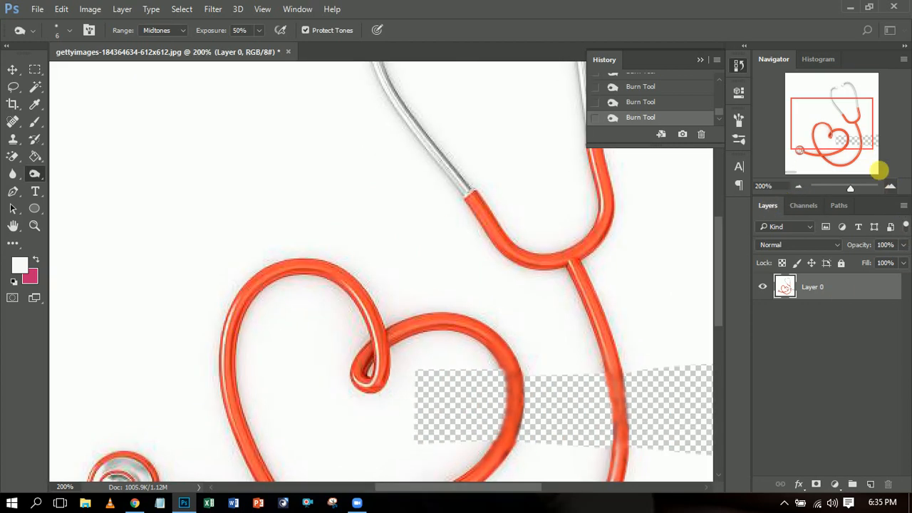
drag(858, 147, 866, 153)
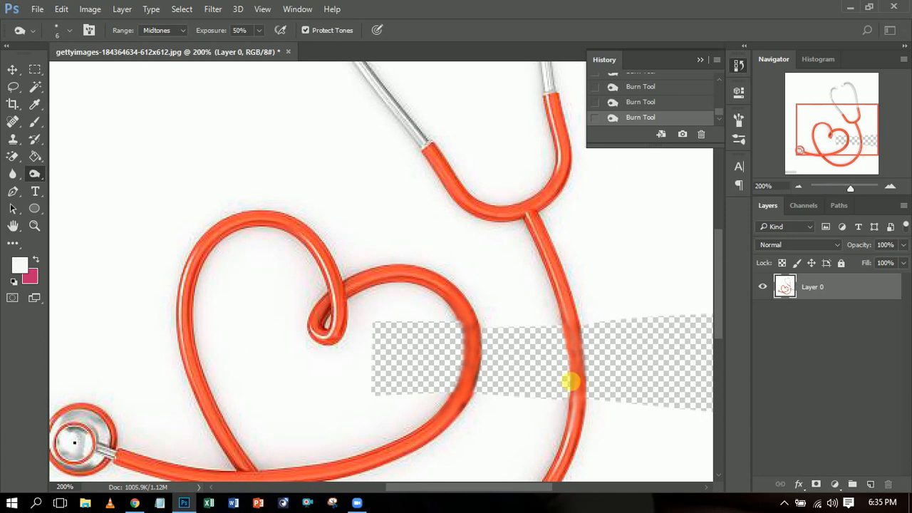
drag(569, 342, 588, 372)
- Choose the Dodge tool and set its brush size to 4 px for brightening the outer tube's highlight
click(18, 178)
right_click(18, 178)
click(19, 178)
click(35, 176)
right_click(35, 176)
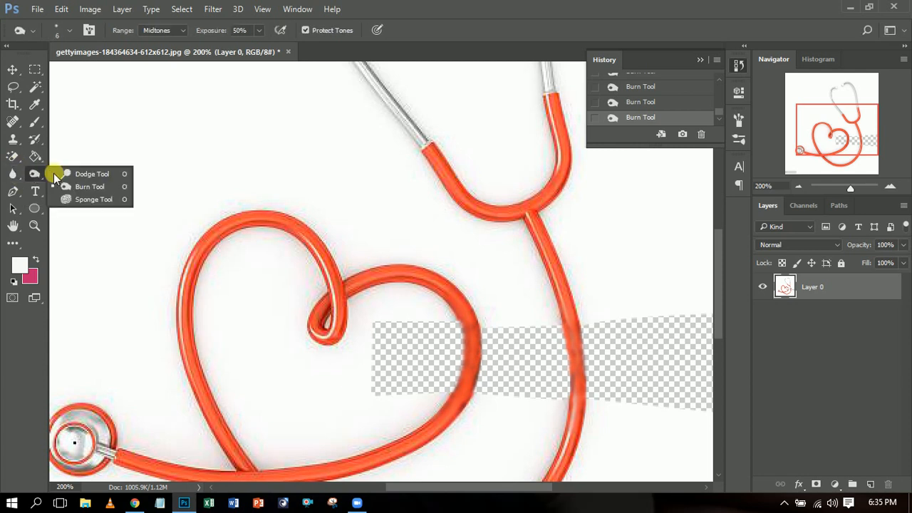
click(94, 177)
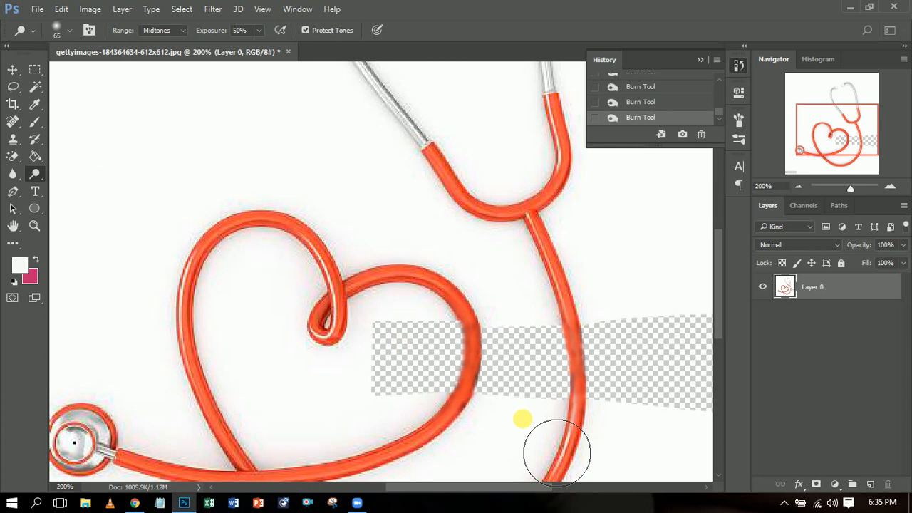
right_click(565, 351)
drag(662, 324, 642, 322)
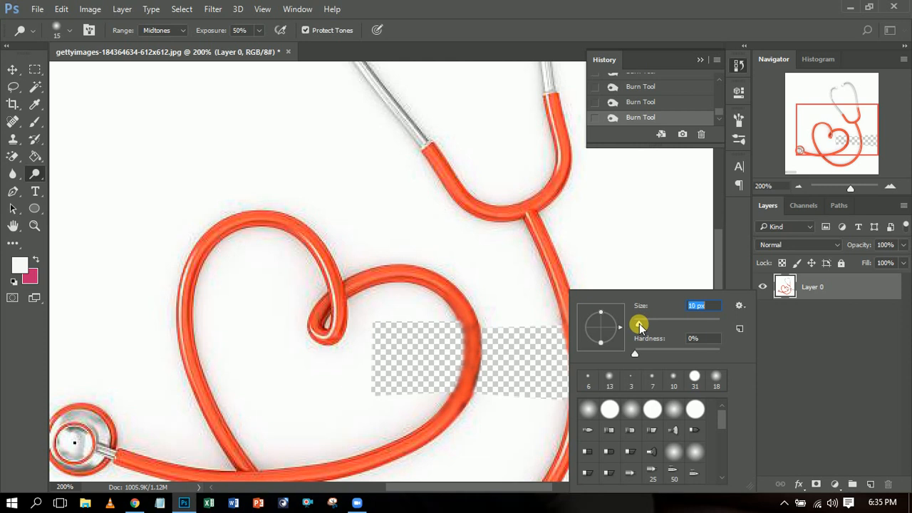
drag(639, 324, 637, 325)
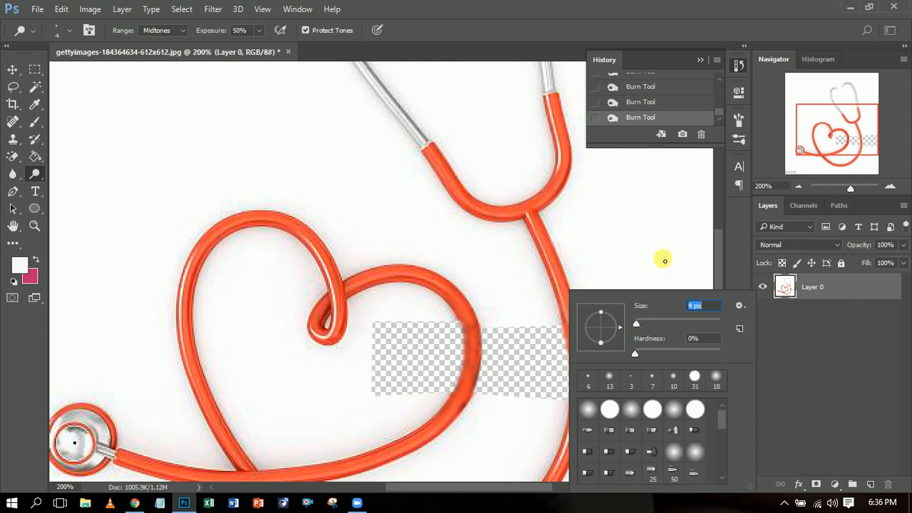
click(717, 255)
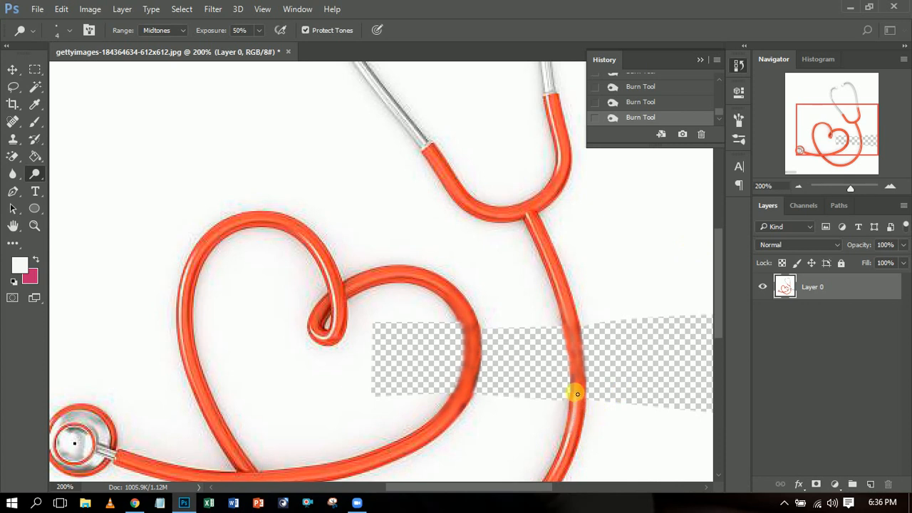
- Dodge along the retouched section of the outer tube to restore its light highlight line
mouse_move(578, 388)
mouse_down()
mouse_move(577, 333)
mouse_move(573, 347)
mouse_up()
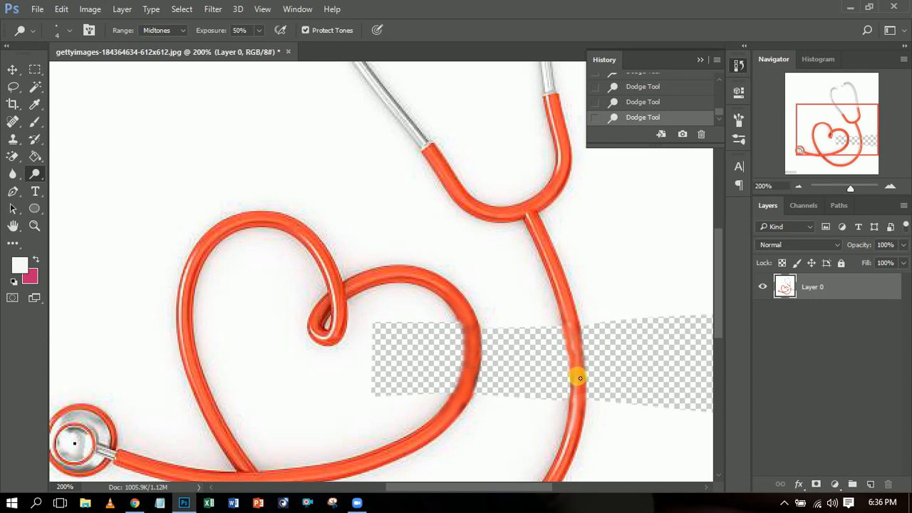
drag(571, 322, 575, 341)
click(800, 186)
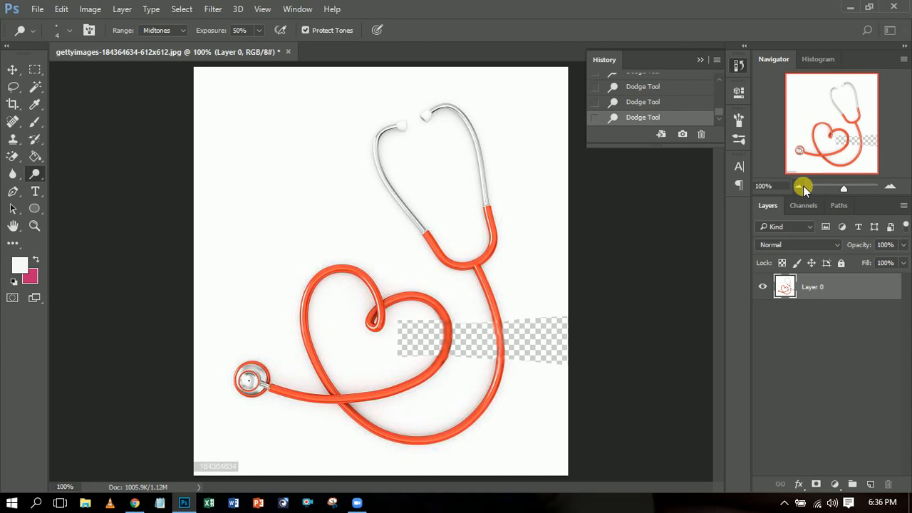